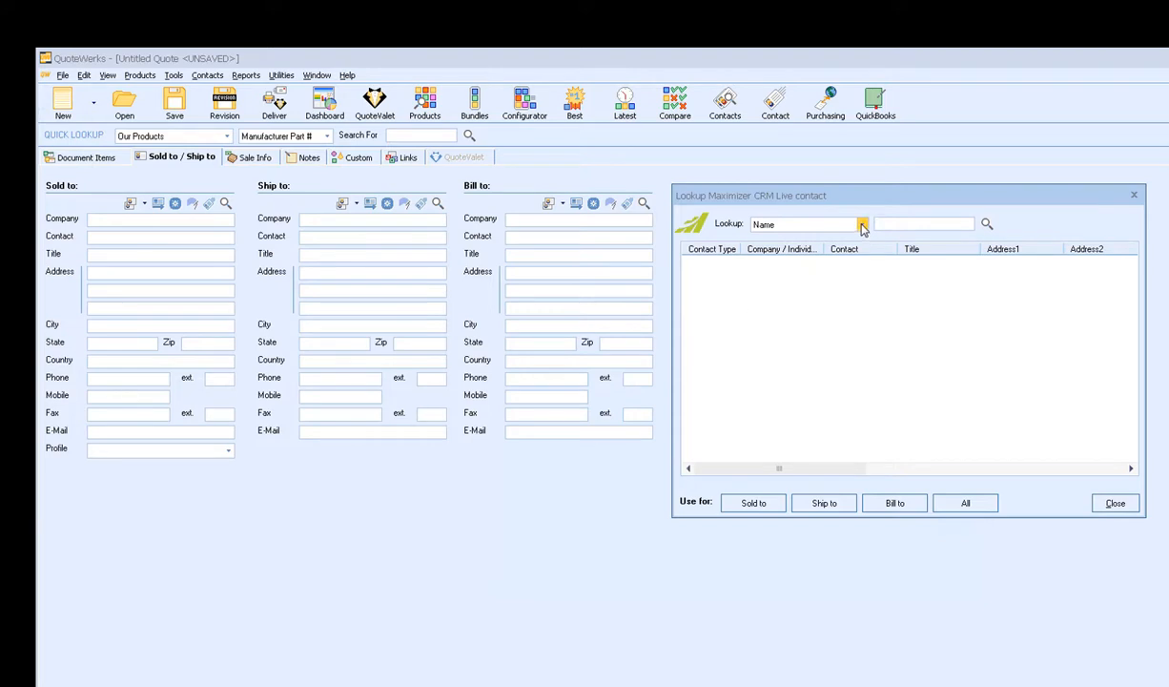
- Look up Maximizer contacts by Name with "b" and use the first Beach Cycle and Sport contact for Sold to, Ship to and Bill to
{"action": "left_click", "coordinate": [861, 224]}
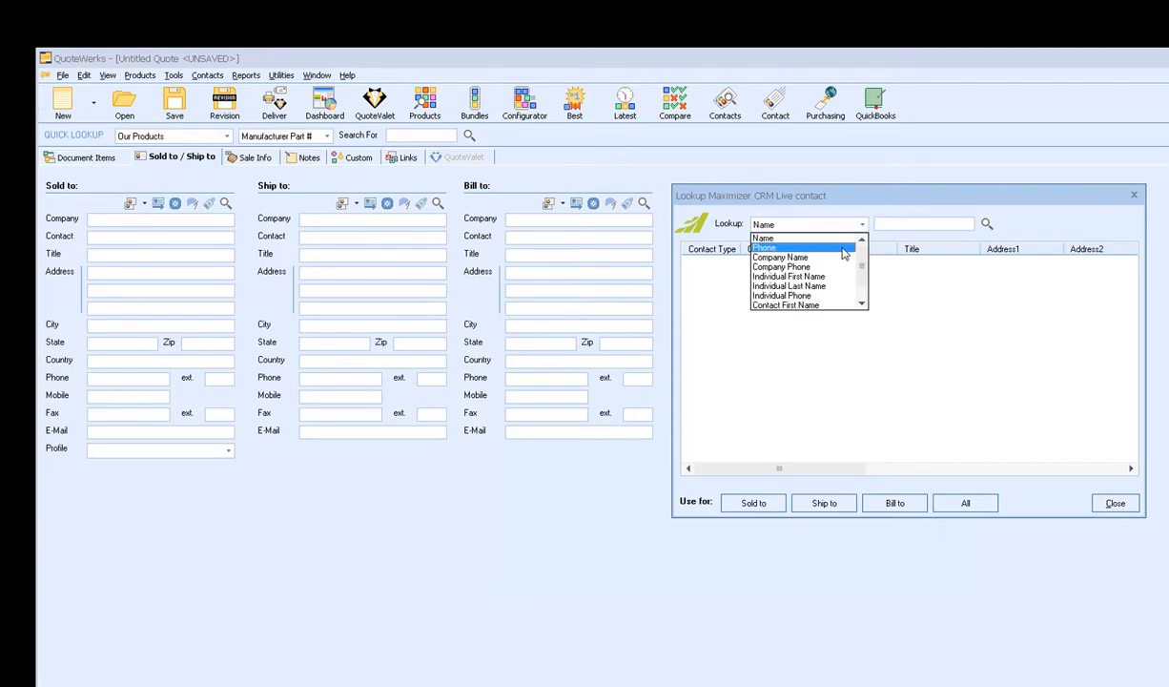
{"action": "left_click_drag", "start_coordinate": [864, 263], "coordinate": [864, 278]}
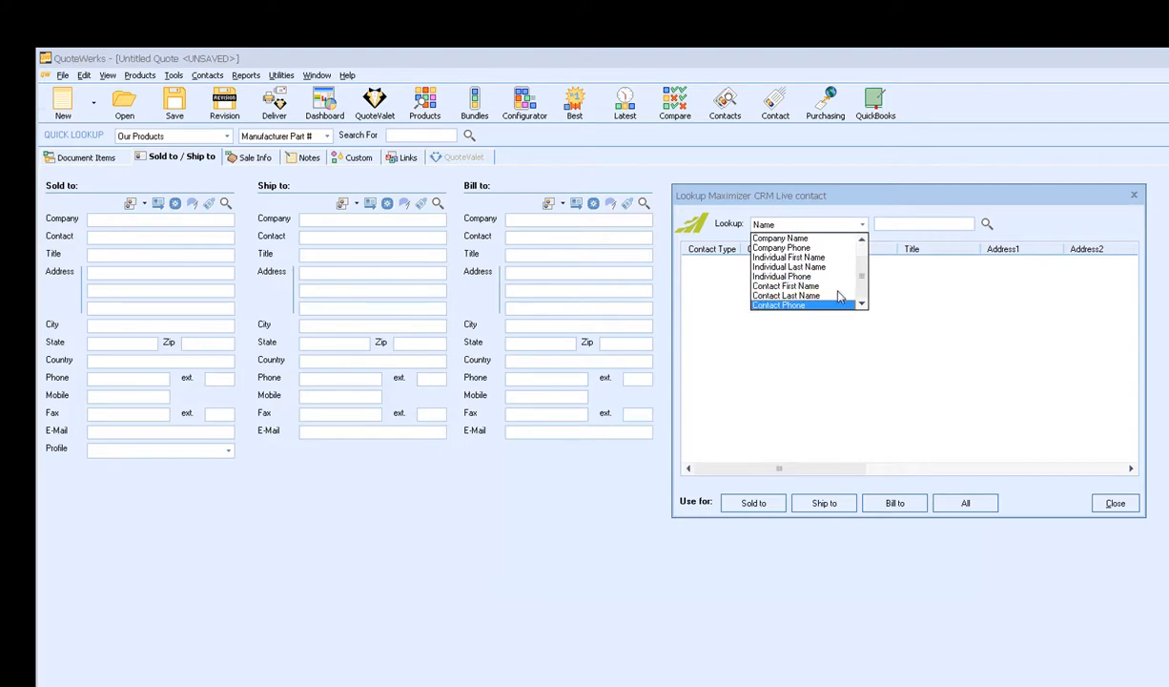
{"action": "scroll", "coordinate": [830, 249], "scroll_direction": "up", "scroll_amount": 1}
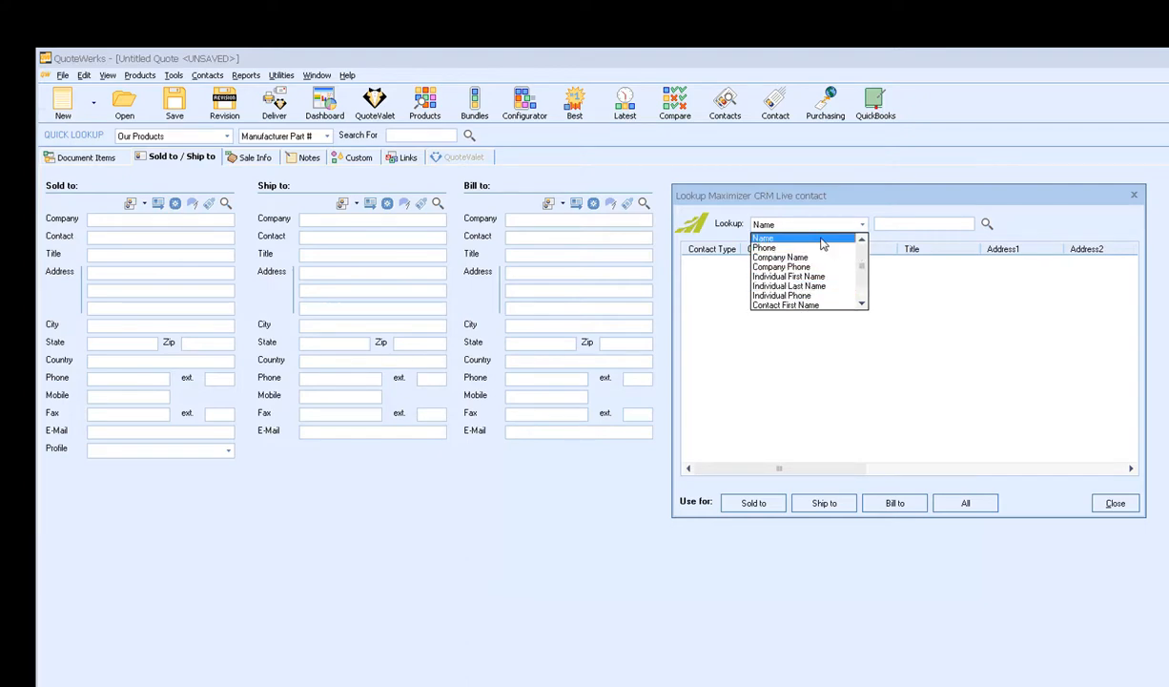
{"action": "left_click", "coordinate": [824, 239]}
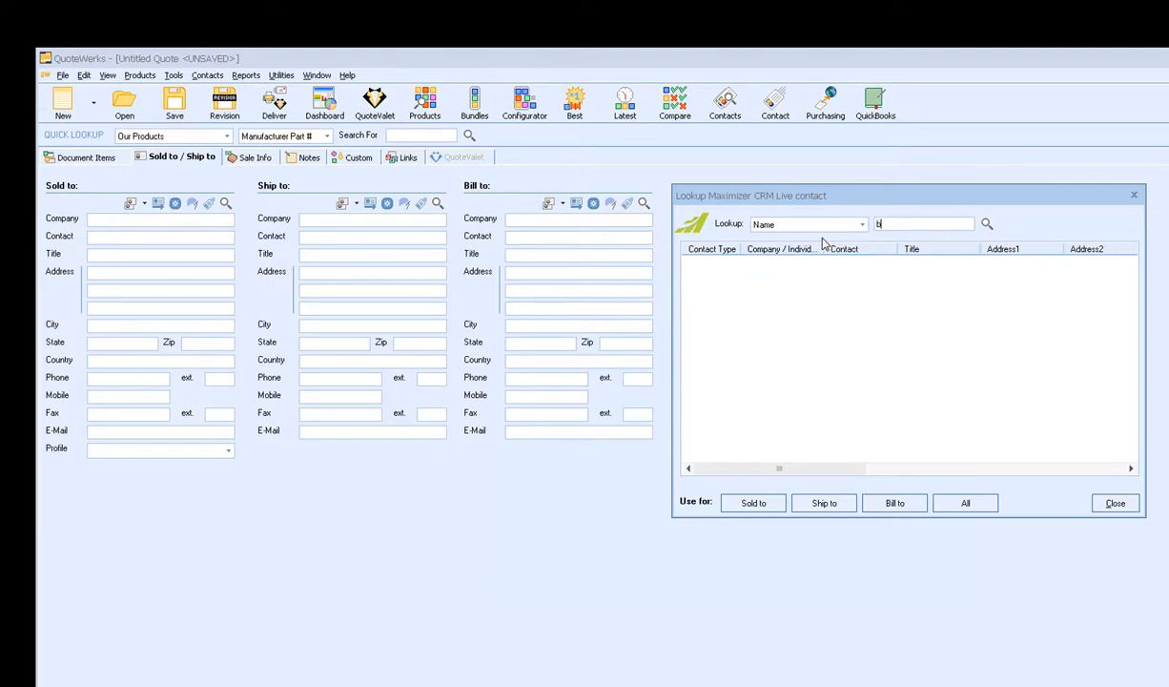
{"action": "key", "text": "Return"}
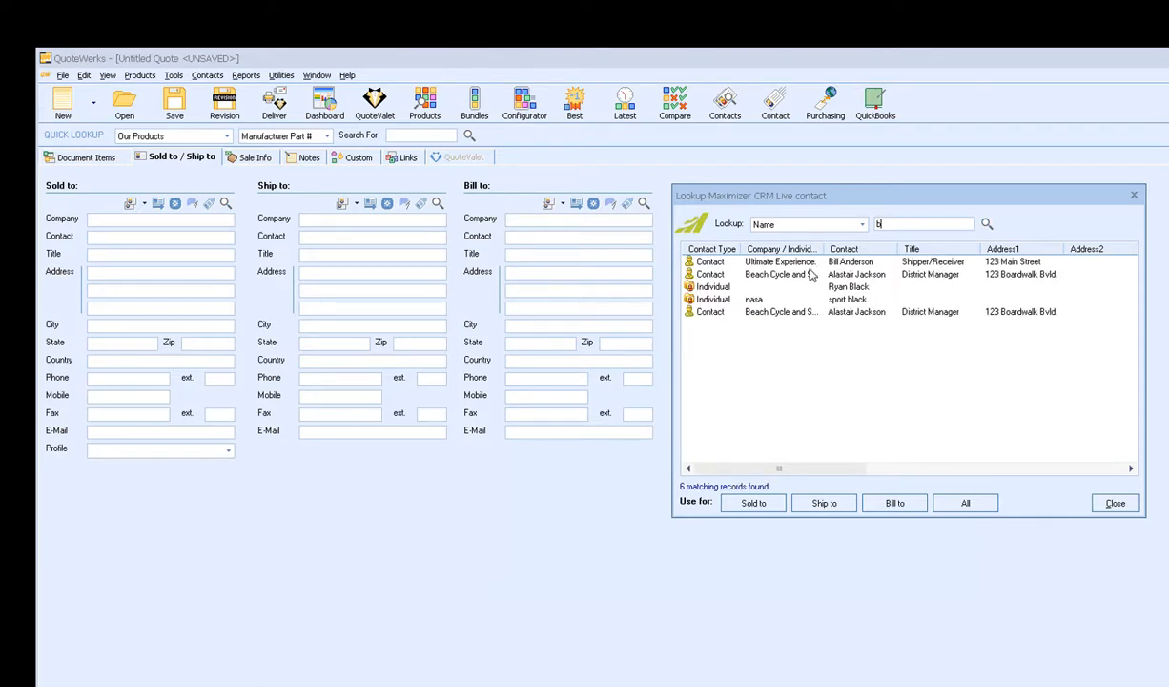
{"action": "left_click", "coordinate": [850, 277]}
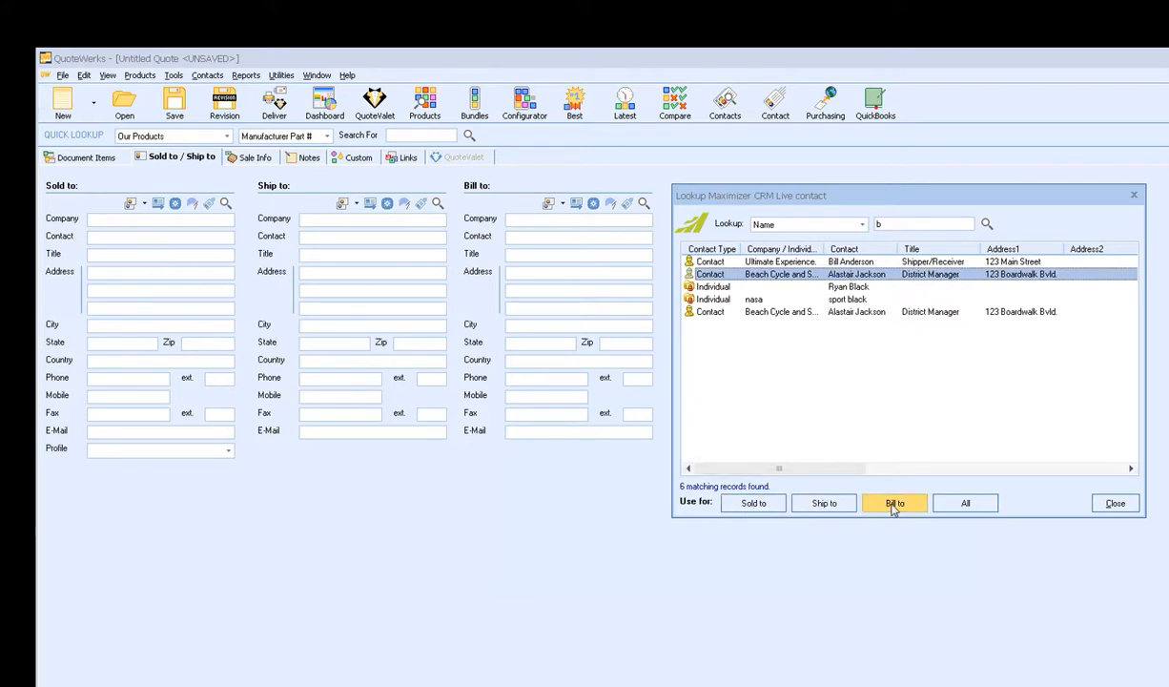
{"action": "left_click", "coordinate": [955, 512]}
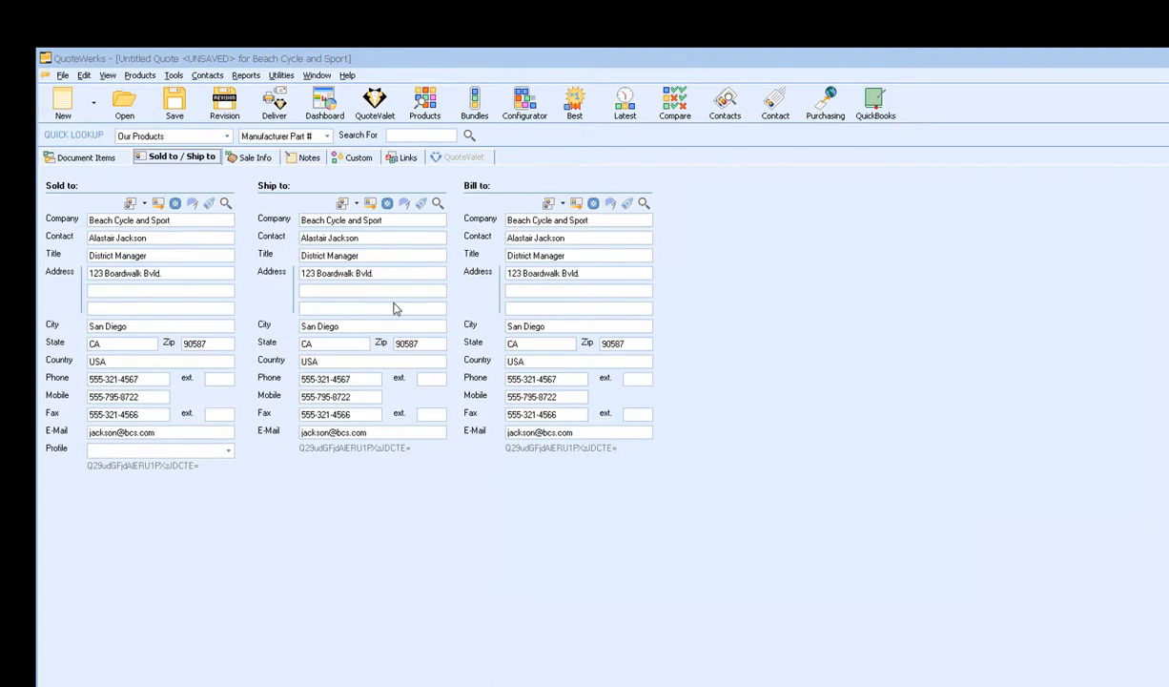
- From the Demo Items product lookup, choose the four Cisco items from SMARTnet Extended Service through Catalyst Ethernet Switch for the quote's document items
{"action": "left_click", "coordinate": [101, 161]}
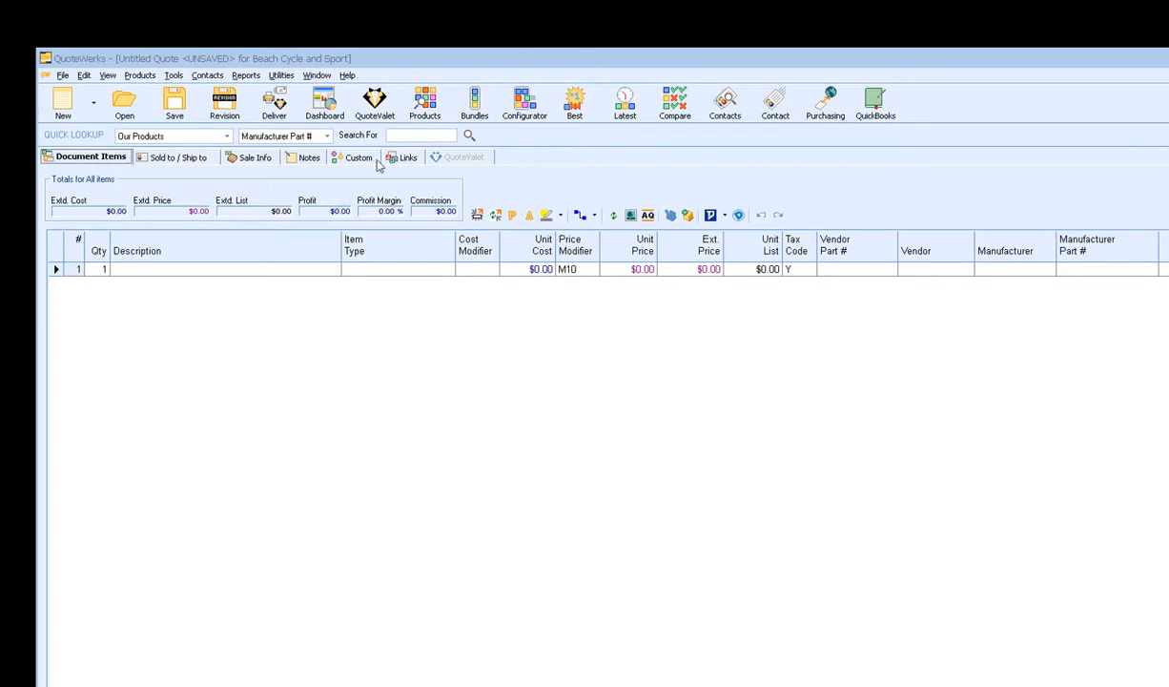
{"action": "left_click", "coordinate": [427, 108]}
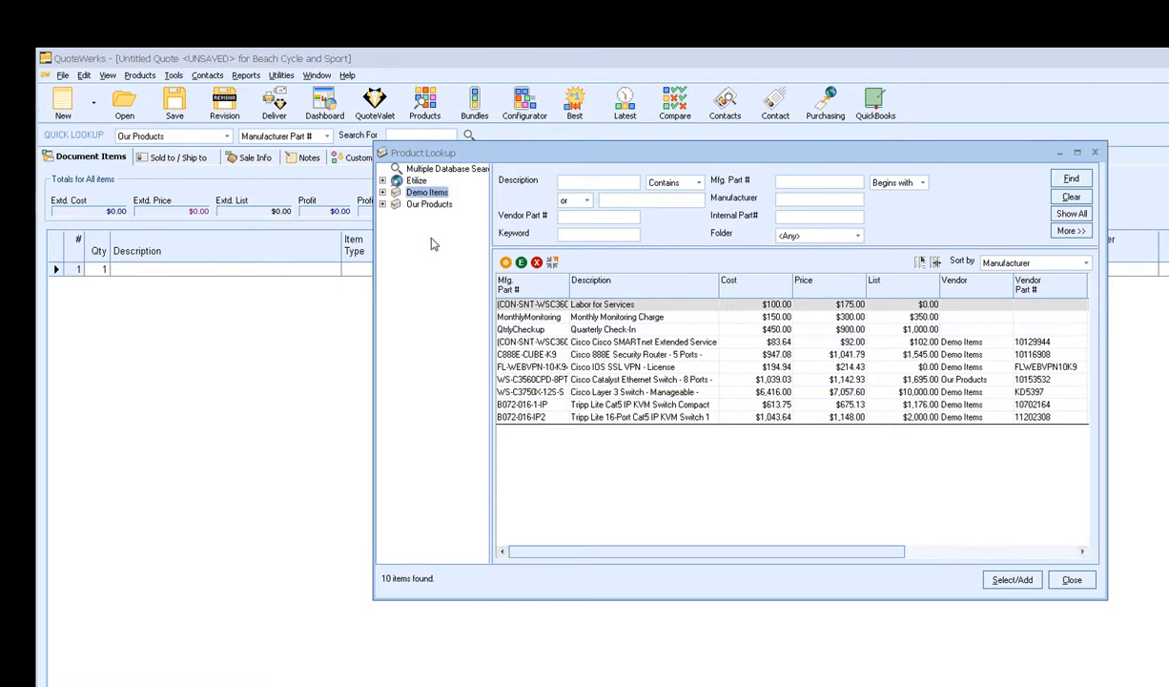
{"action": "left_click", "coordinate": [589, 182]}
{"action": "left_click", "coordinate": [618, 343]}
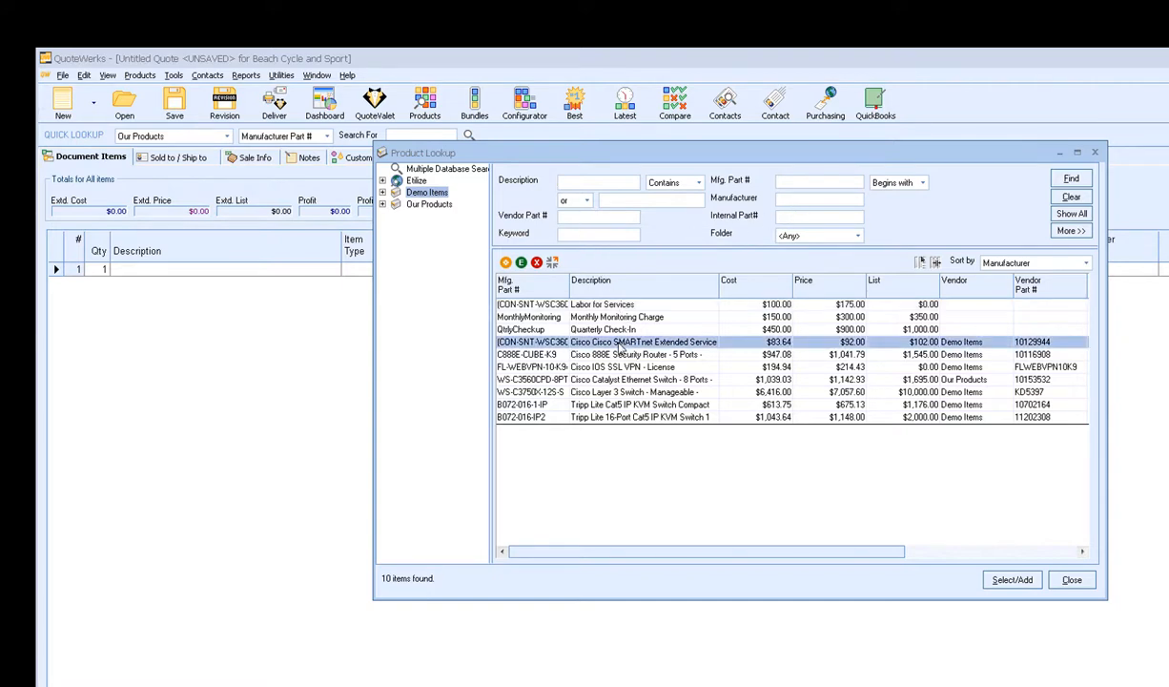
{"action": "left_click_drag", "start_coordinate": [620, 349], "coordinate": [619, 382]}
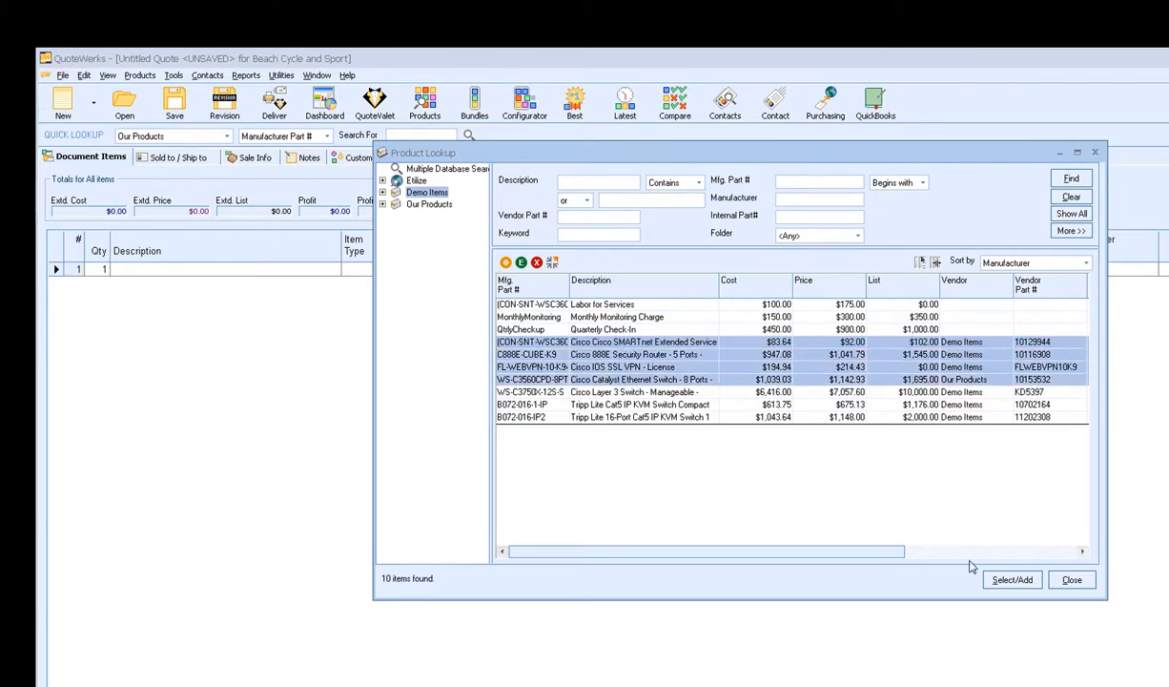
{"action": "left_click", "coordinate": [1012, 580]}
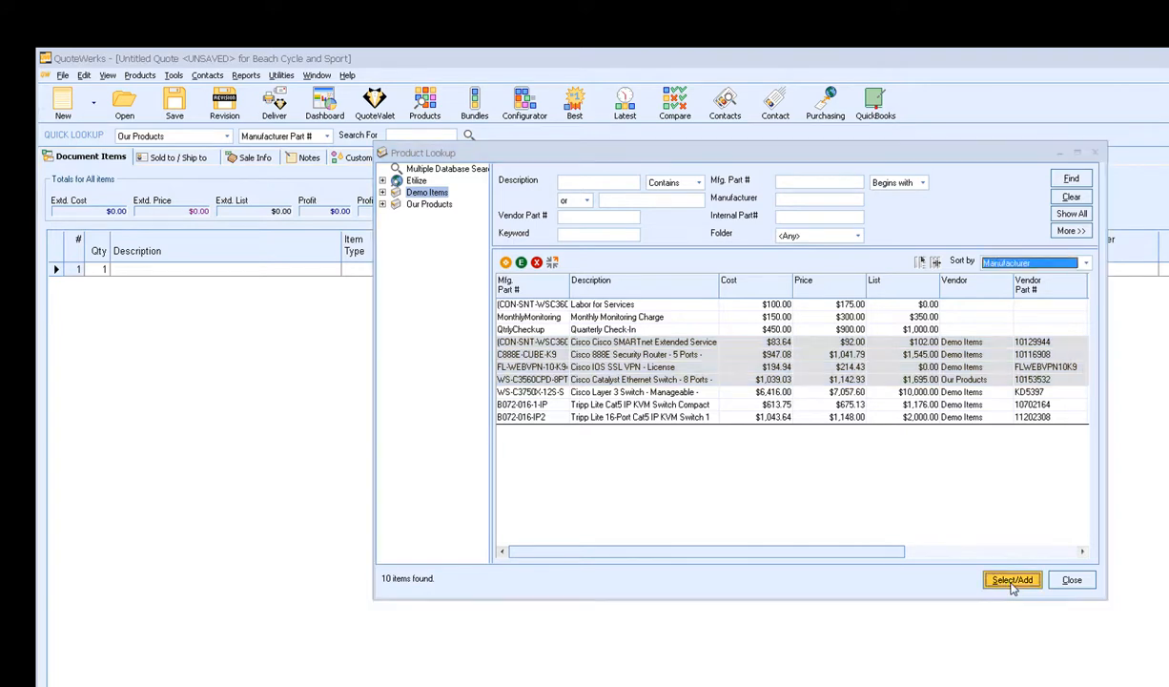
- Add the Cisco SMARTnet Extended Service to the quote with quantity 3 and a price of 100
{"action": "left_click_drag", "start_coordinate": [710, 360], "coordinate": [695, 267]}
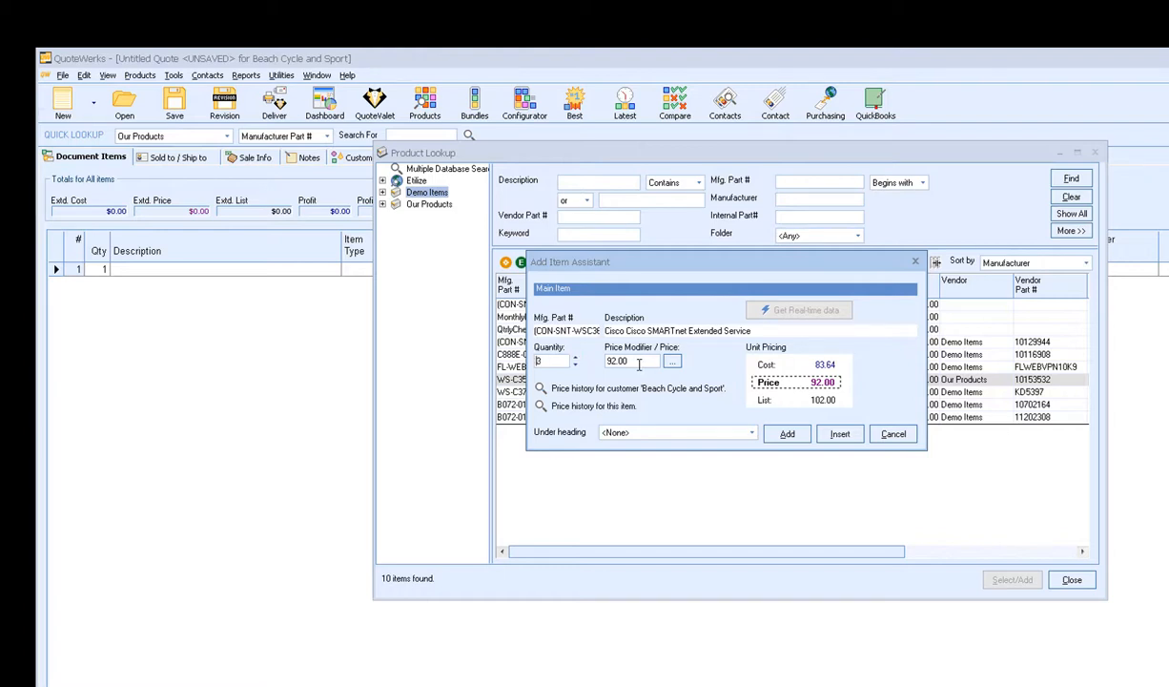
{"action": "left_click_drag", "start_coordinate": [638, 361], "coordinate": [592, 360]}
{"action": "type", "text": "100"}
{"action": "left_click", "coordinate": [786, 434]}
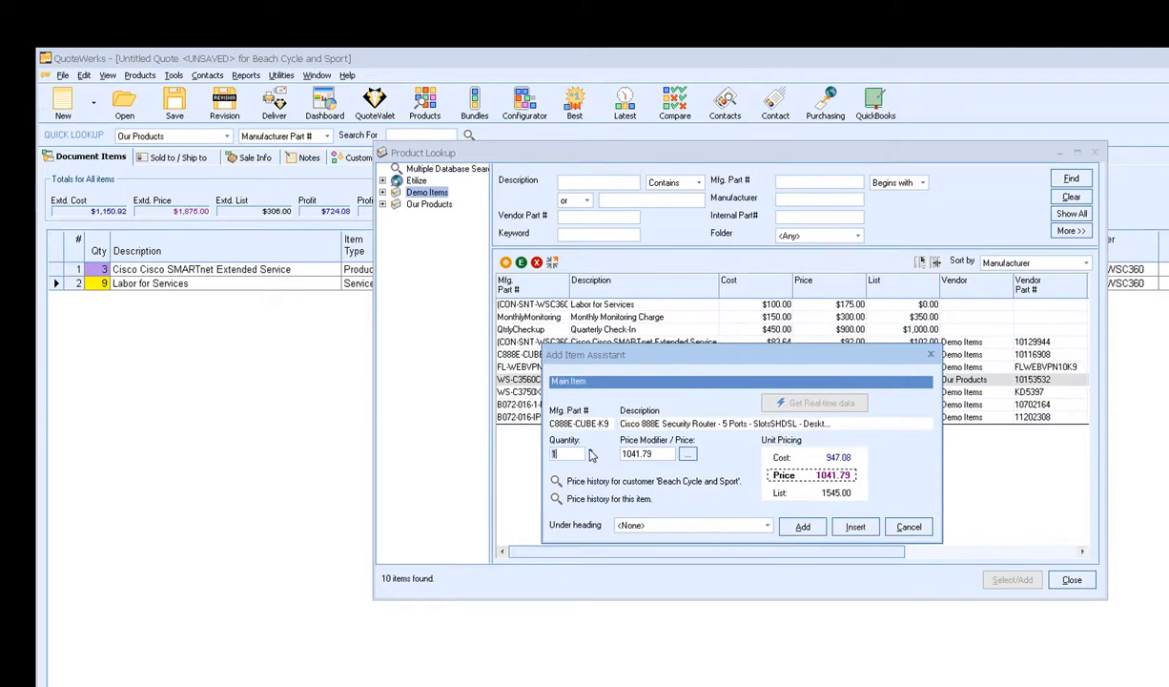
- Add 3 Cisco 888E Security Routers, 1 Cisco IOS SSL VPN License with its optional Tripp Lite KVM switch, and 2 Cisco Catalyst Ethernet Switches
{"action": "type", "text": "3"}
{"action": "left_click", "coordinate": [803, 526]}
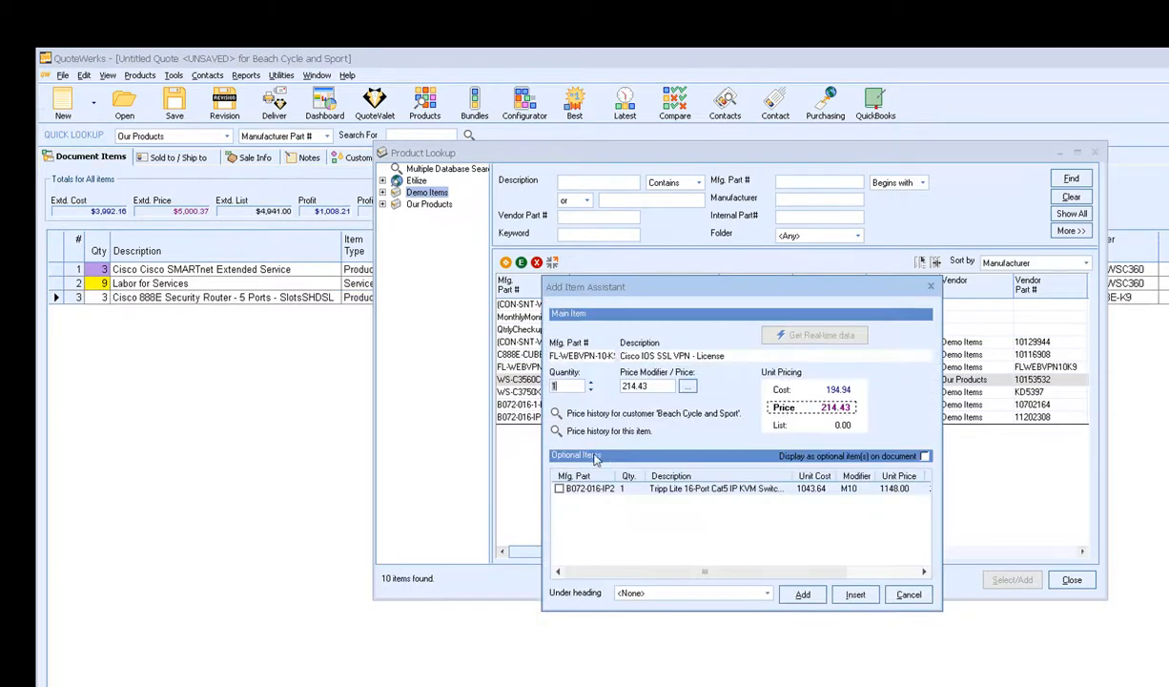
{"action": "left_click", "coordinate": [803, 594]}
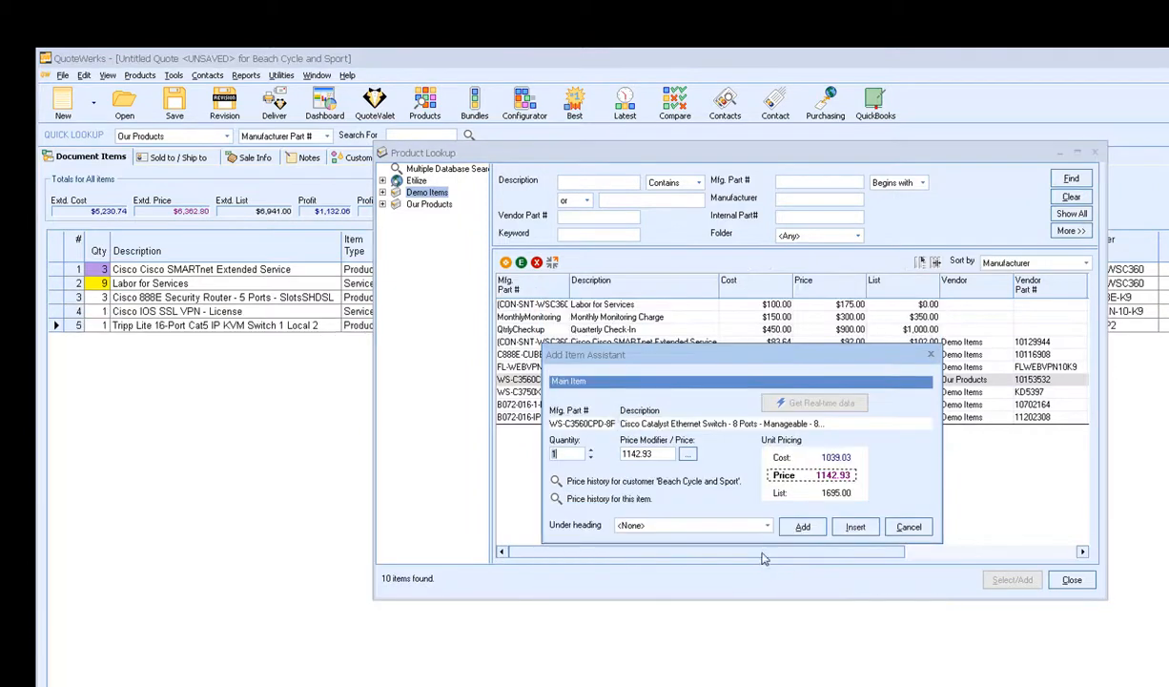
{"action": "type", "text": "2"}
{"action": "left_click", "coordinate": [803, 526]}
- Add the Monthly Monitoring Charge and Quarterly Check-In to the quote and close the product lookup
{"action": "left_click", "coordinate": [579, 316]}
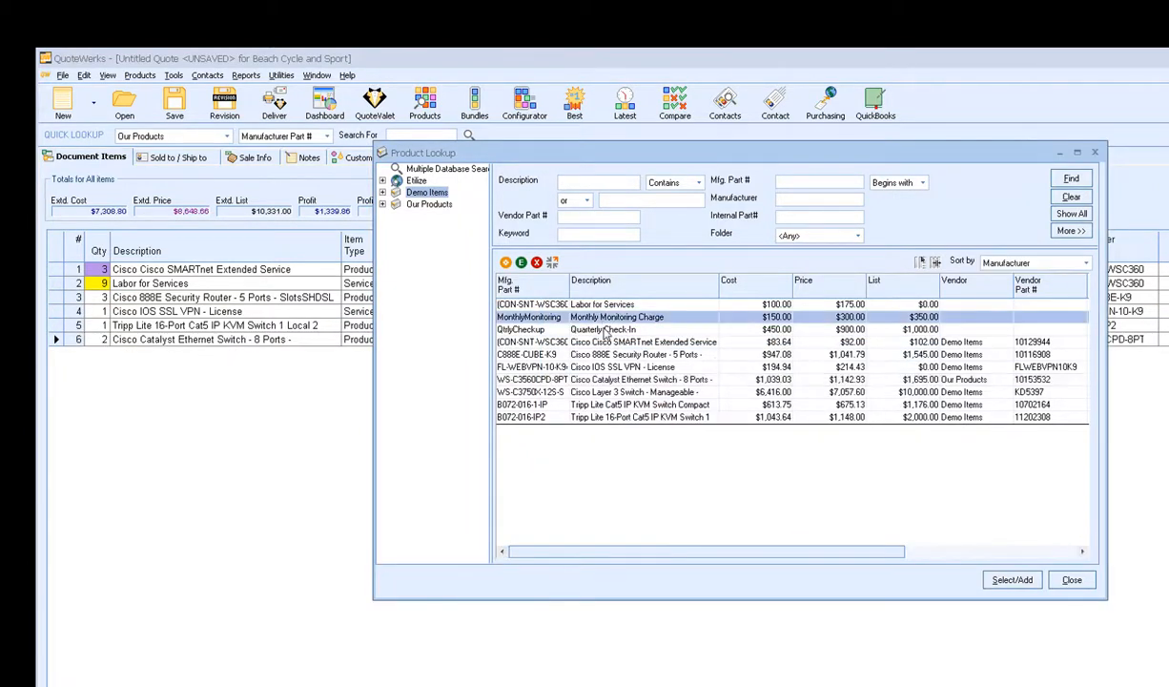
{"action": "left_click", "coordinate": [593, 329], "text": "shift"}
{"action": "right_click", "coordinate": [604, 328]}
{"action": "left_click", "coordinate": [616, 338]}
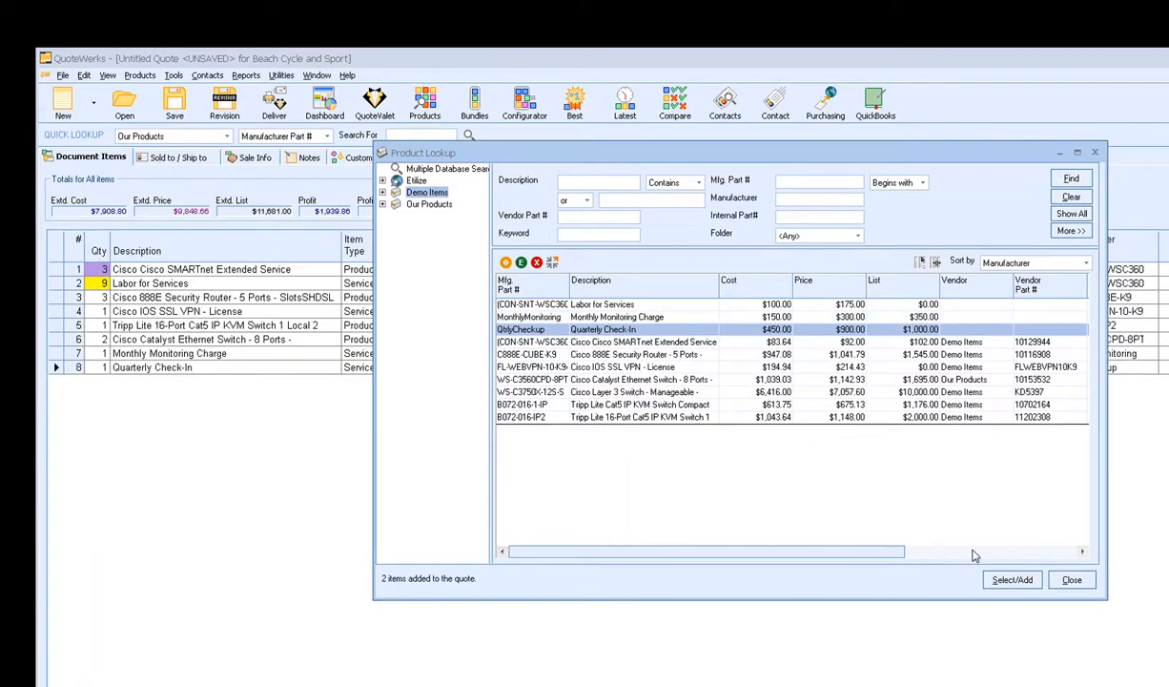
{"action": "left_click", "coordinate": [1070, 580]}
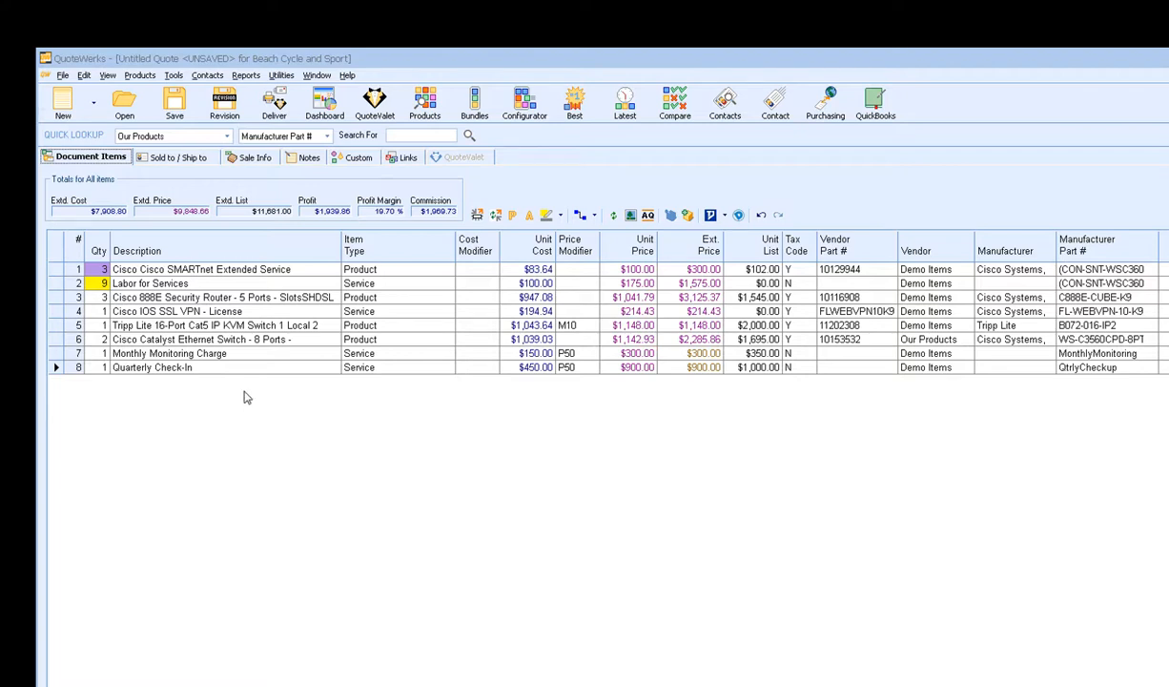
- Insert a section header named "Products:" above the Cisco SMARTnet Extended Service line
{"action": "right_click", "coordinate": [55, 271]}
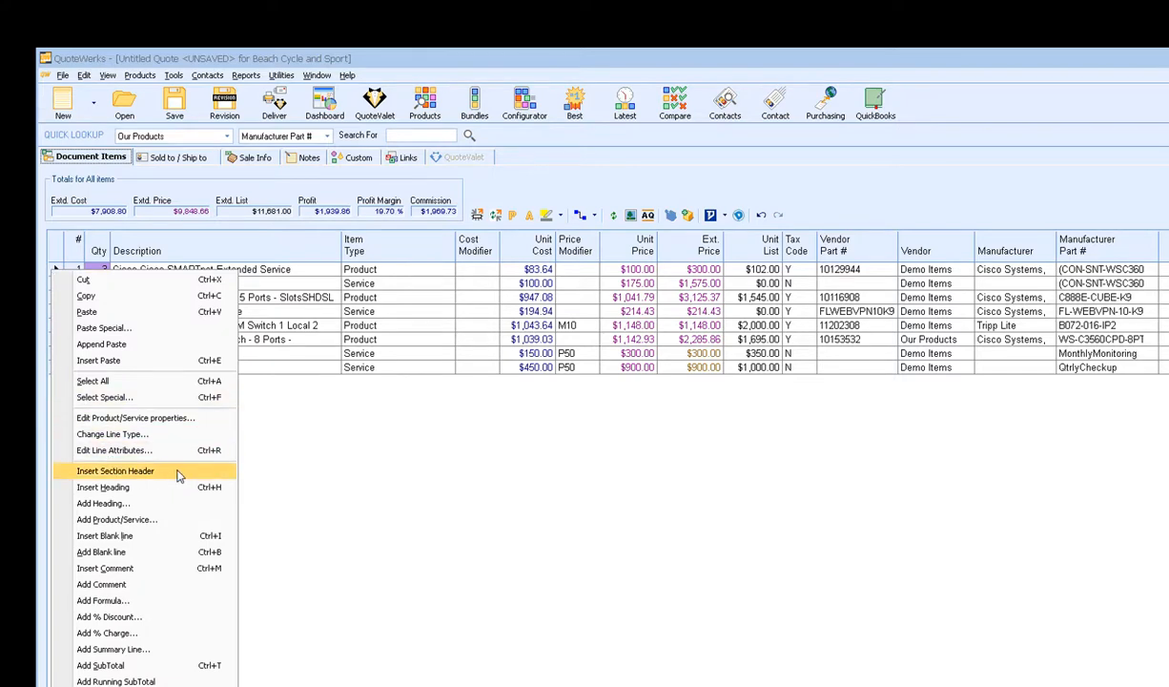
{"action": "left_click", "coordinate": [179, 472]}
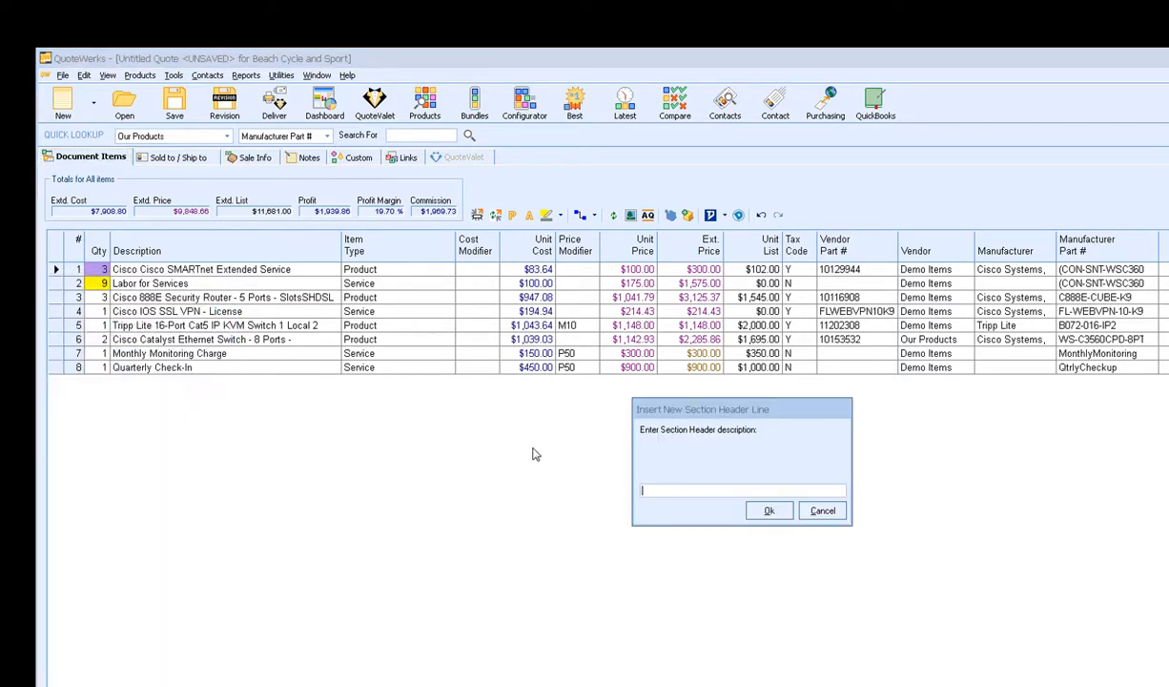
{"action": "type", "text": "Products:"}
{"action": "left_click", "coordinate": [763, 507]}
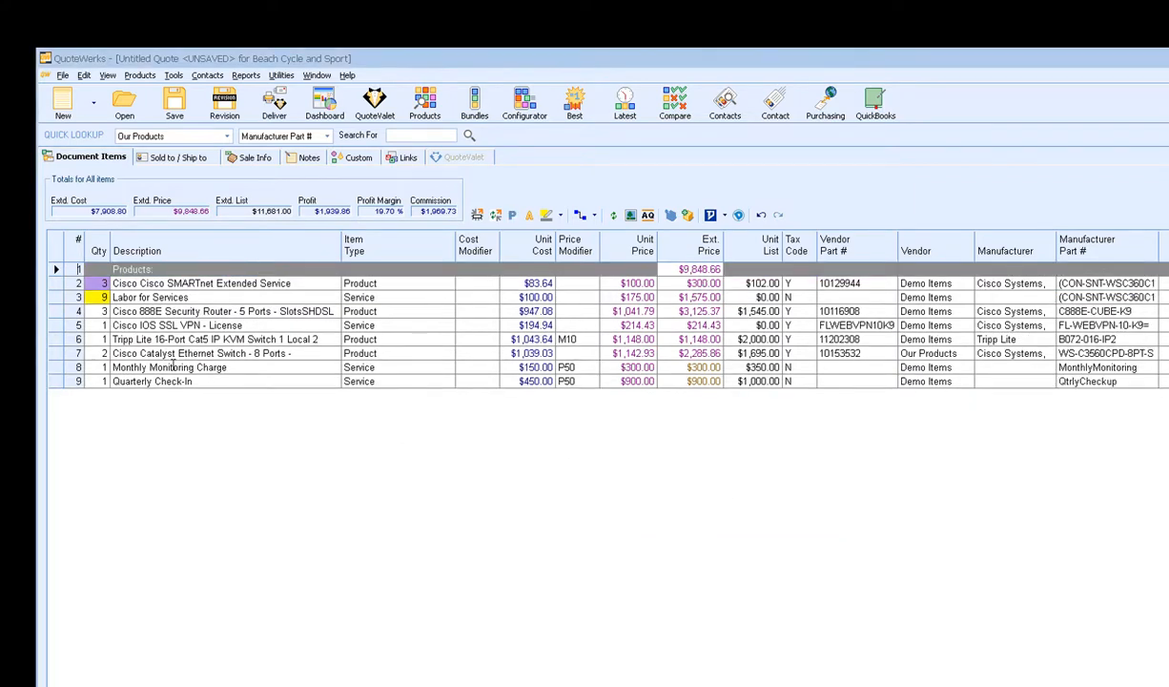
- Insert a section header named "Services:" above the Cisco IOS SSL VPN License line
{"action": "right_click", "coordinate": [55, 322]}
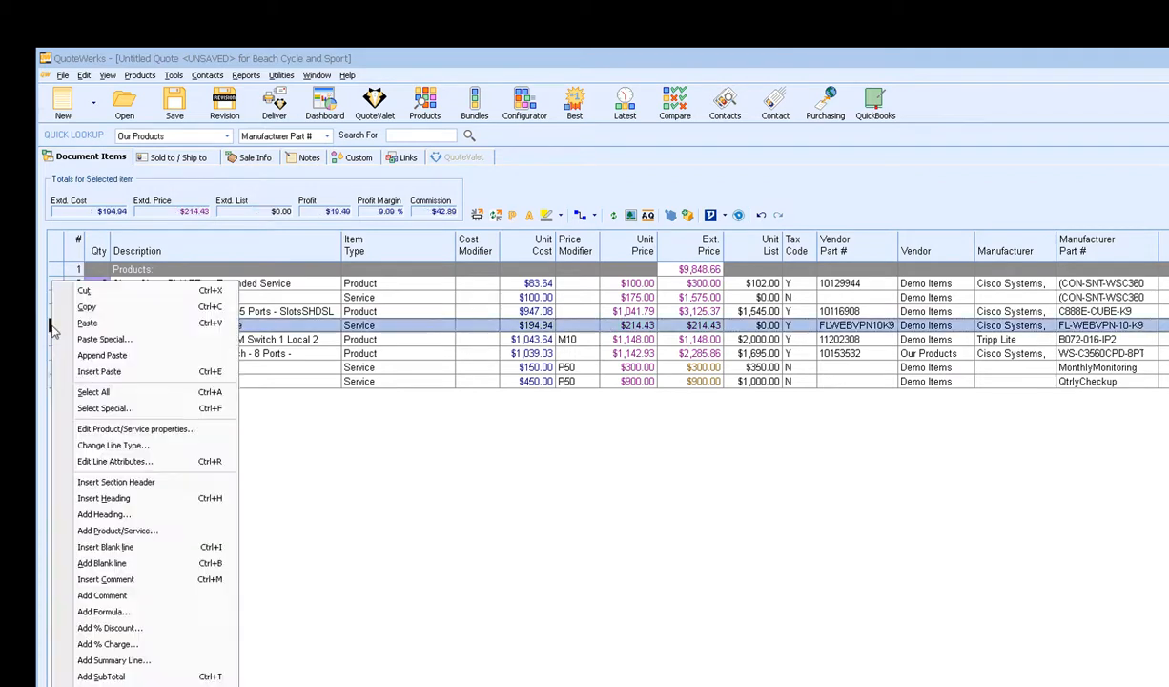
{"action": "left_click", "coordinate": [119, 481]}
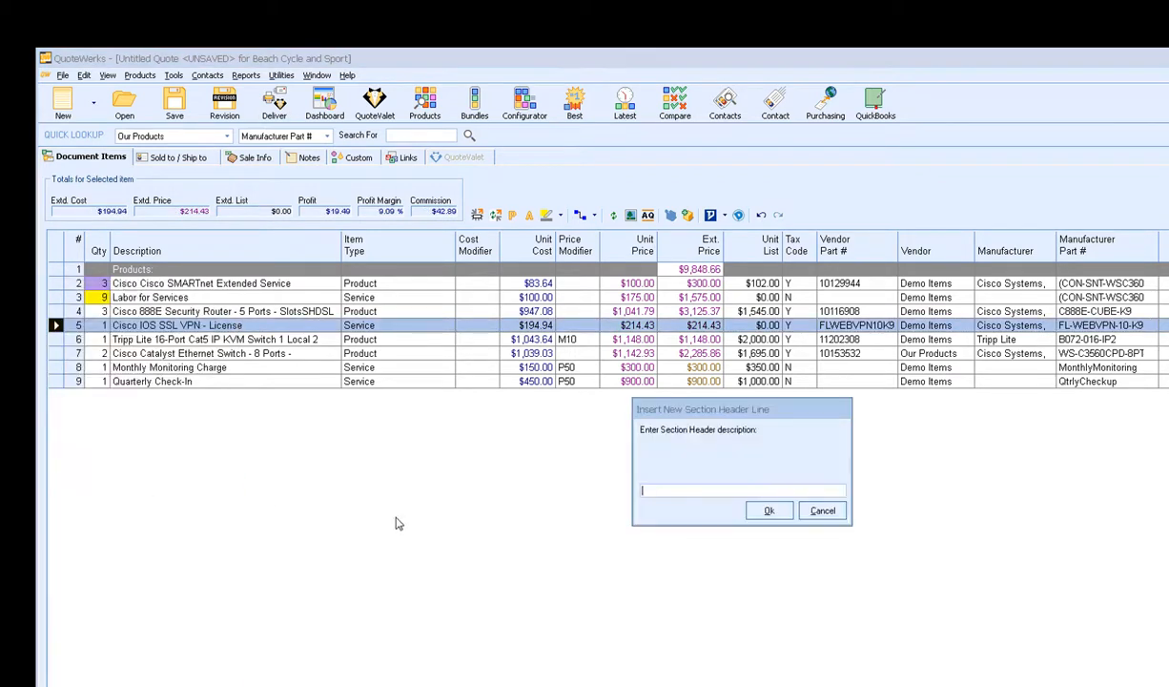
{"action": "type", "text": "Services"}
{"action": "key", "text": "Return"}
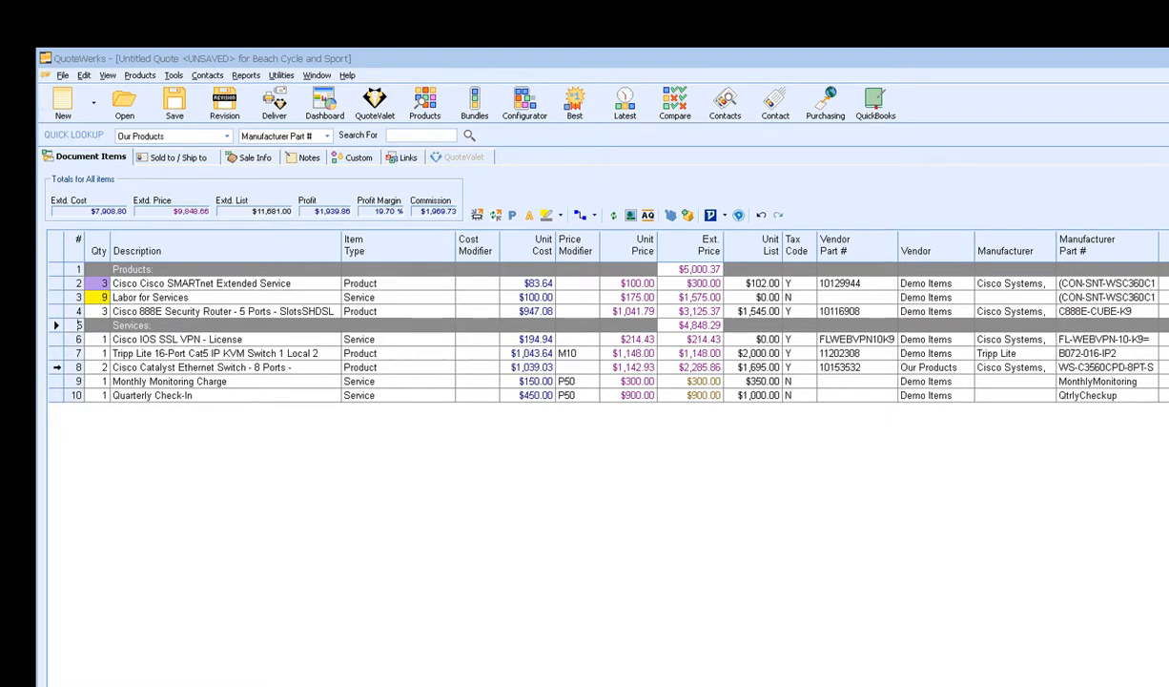
- Move the Tripp Lite KVM and Cisco Catalyst switch lines into the Products section, and Labor for Services to the start of the Services section
{"action": "left_click", "coordinate": [54, 367]}
{"action": "left_click", "coordinate": [55, 353], "text": "shift"}
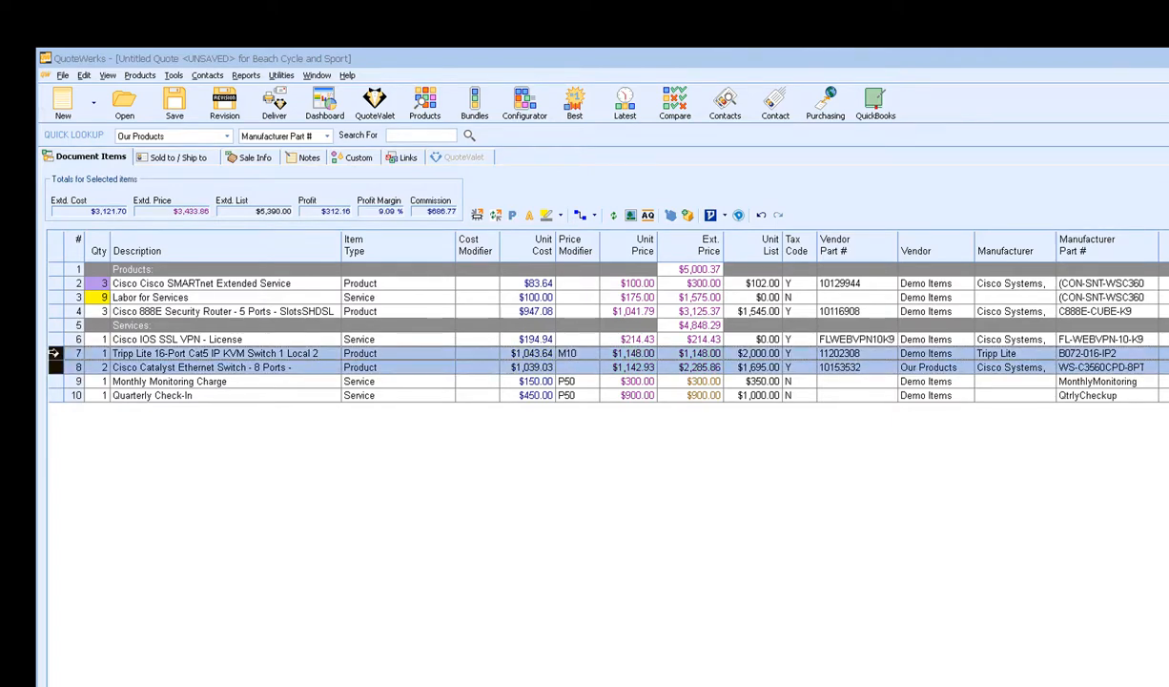
{"action": "left_click_drag", "start_coordinate": [54, 353], "coordinate": [56, 311]}
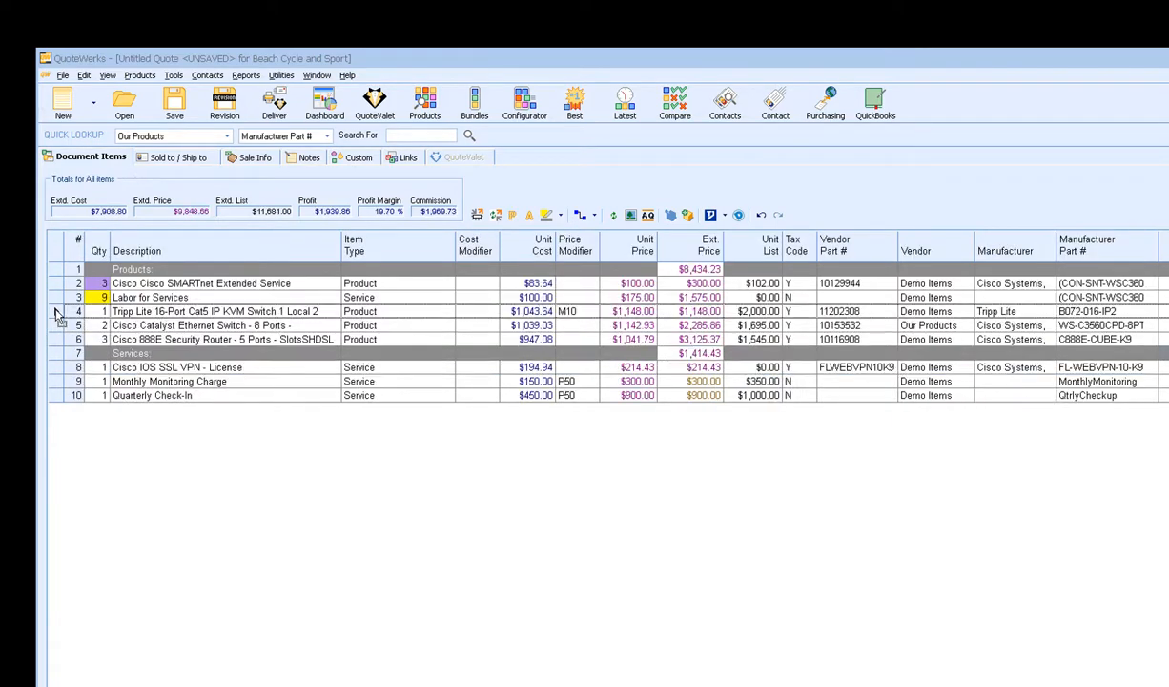
{"action": "left_click", "coordinate": [54, 297]}
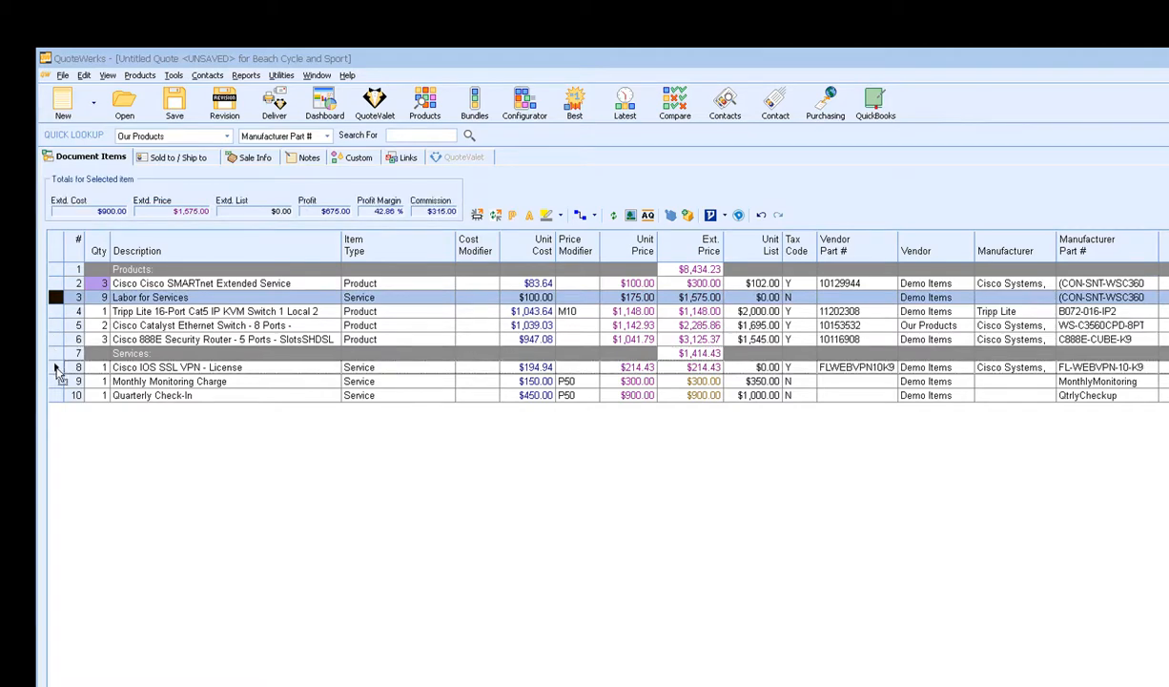
{"action": "left_click_drag", "start_coordinate": [54, 367], "coordinate": [57, 371]}
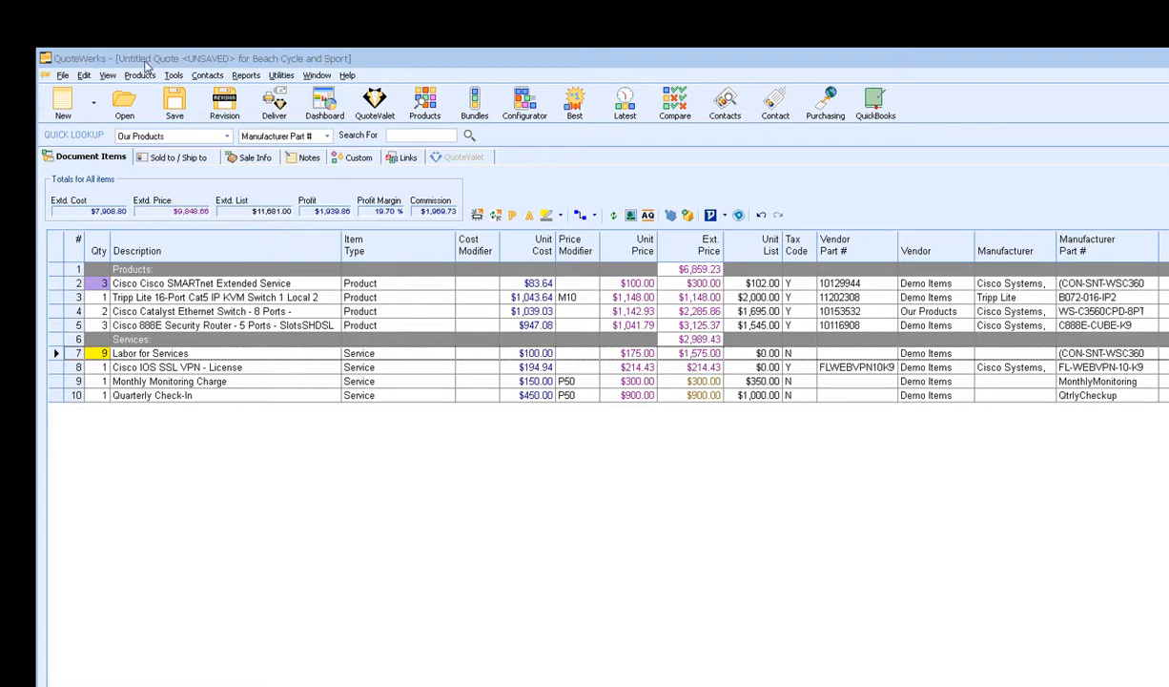
- Save the quote as "Beach Cycle and Sport - Gold Package" with a new linked document and a Maximizer opportunity
{"action": "left_click", "coordinate": [175, 105]}
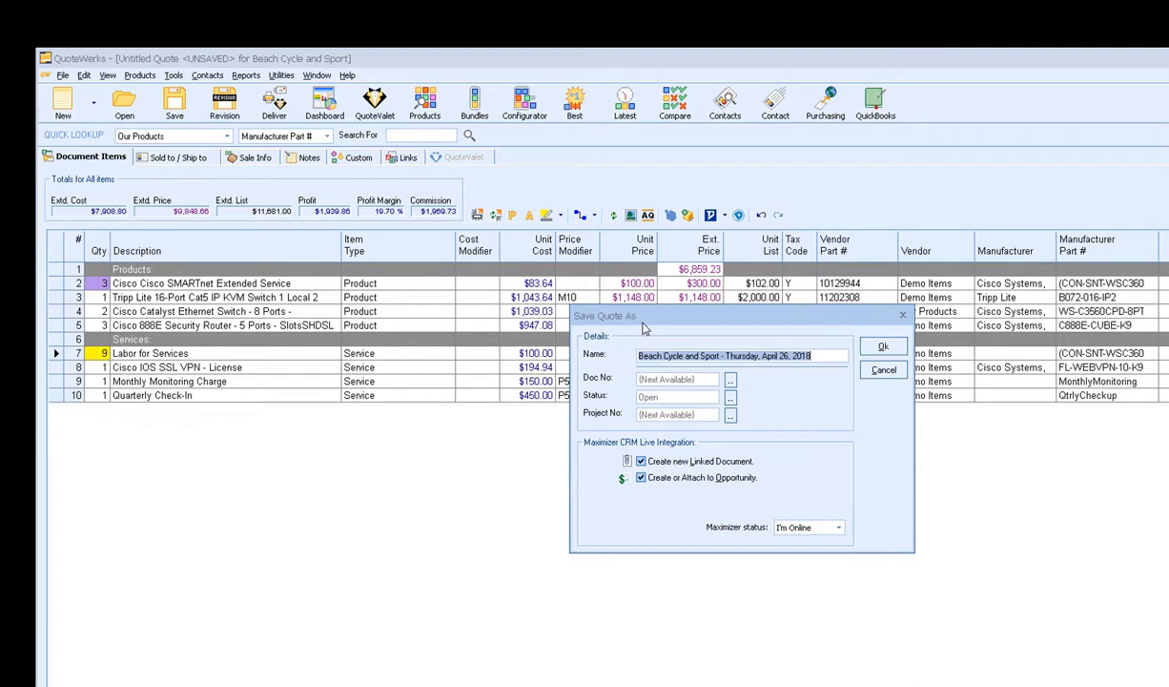
{"action": "left_click", "coordinate": [818, 357]}
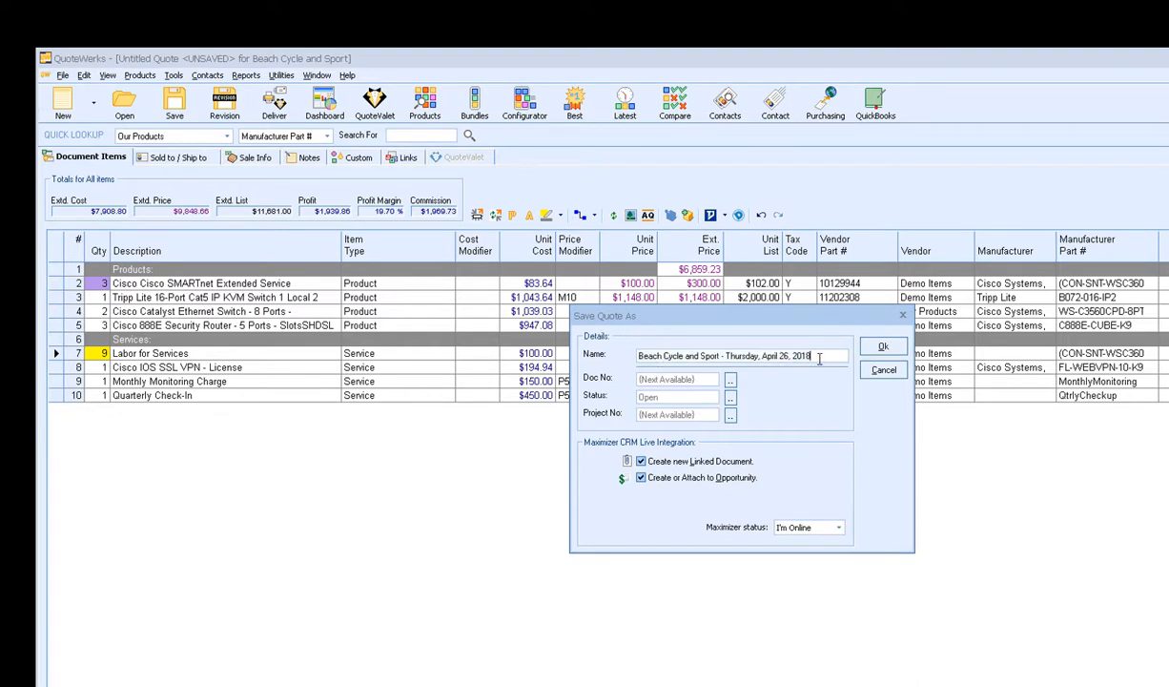
{"action": "left_click_drag", "start_coordinate": [722, 357], "coordinate": [615, 355]}
{"action": "left_click_drag", "start_coordinate": [825, 355], "coordinate": [725, 356]}
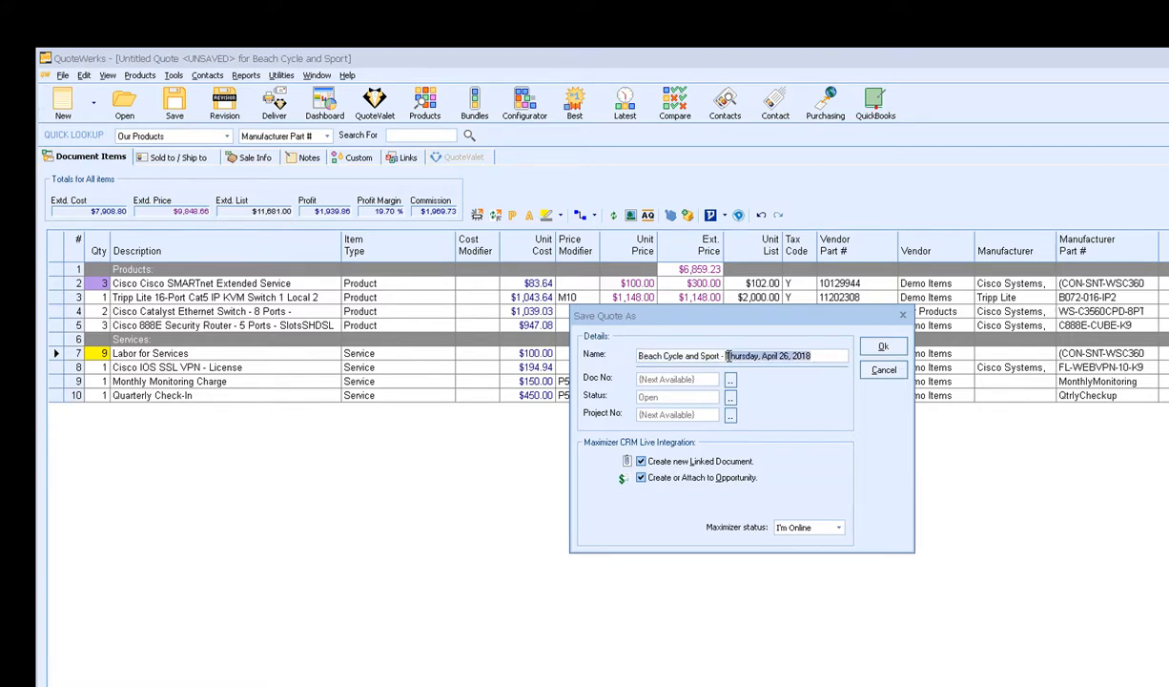
{"action": "type", "text": "Gold Package"}
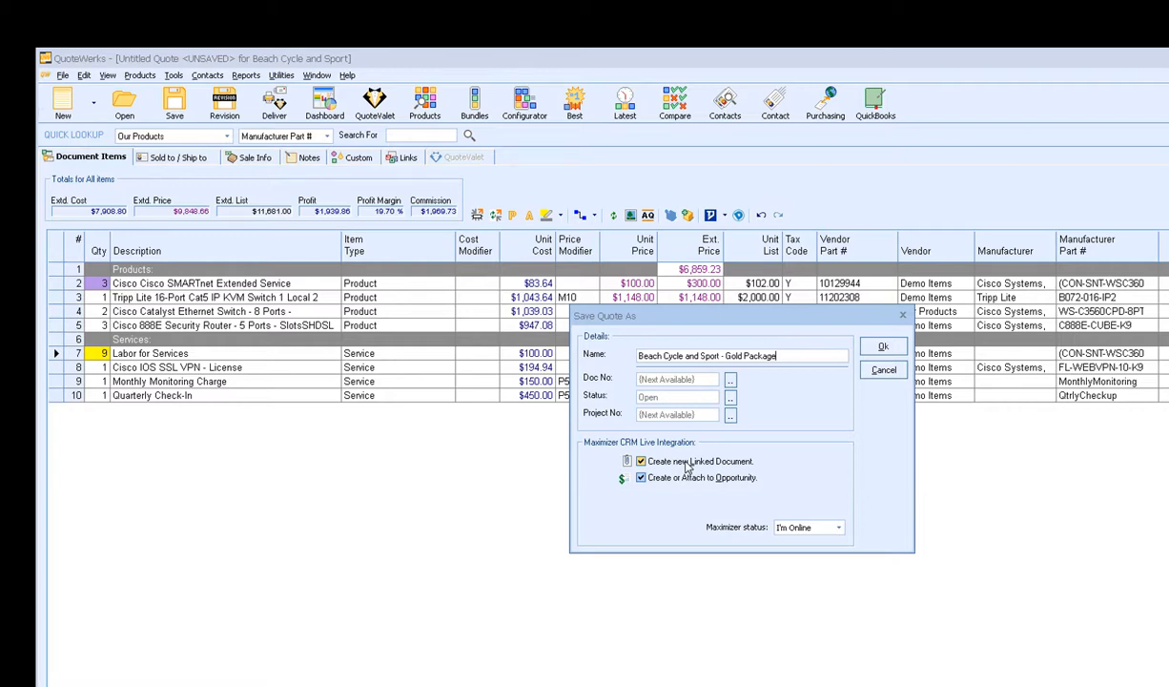
{"action": "left_click", "coordinate": [883, 347]}
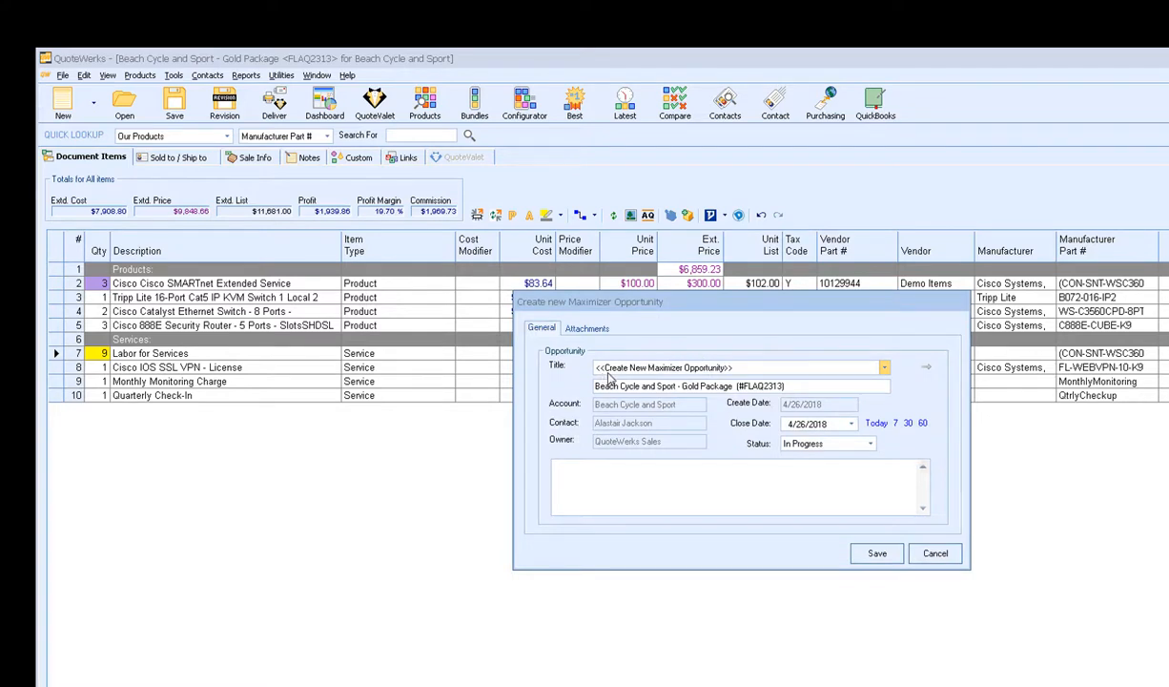
- Look through the existing opportunities offered as title, keep <<Create New Maximizer Opportunity>>, and check the new opportunity's name
{"action": "left_click", "coordinate": [884, 369]}
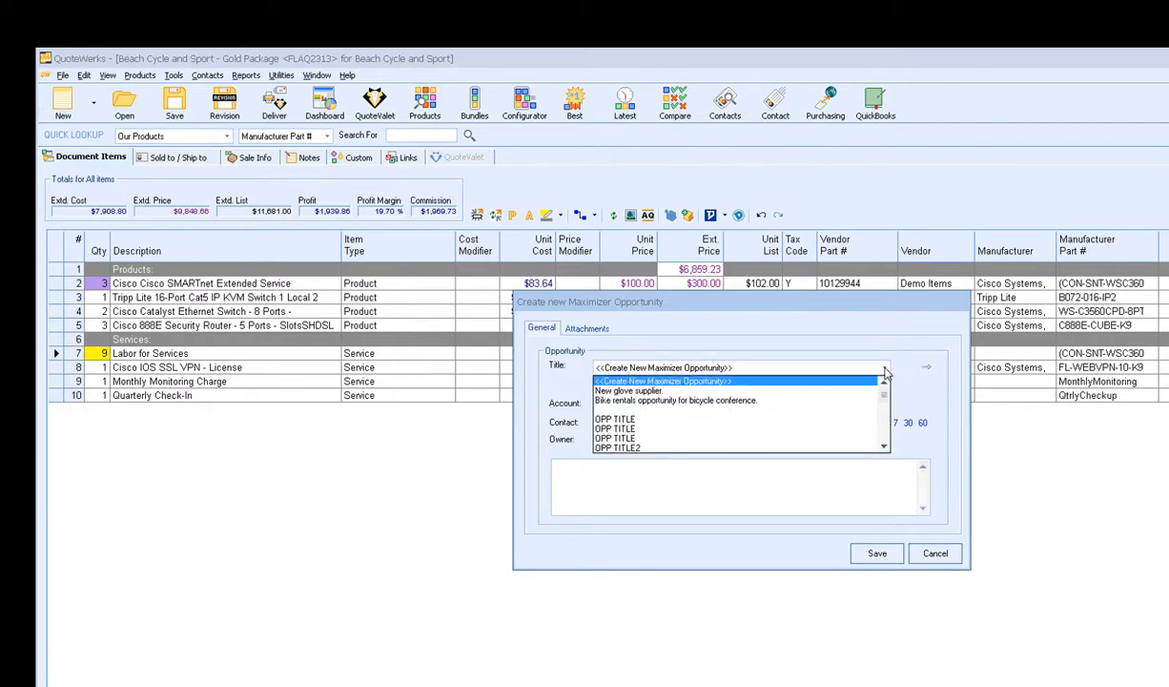
{"action": "mouse_move", "coordinate": [884, 393]}
{"action": "left_mouse_down"}
{"action": "mouse_move", "coordinate": [886, 441]}
{"action": "mouse_move", "coordinate": [887, 383]}
{"action": "left_mouse_up"}
{"action": "left_click", "coordinate": [824, 344]}
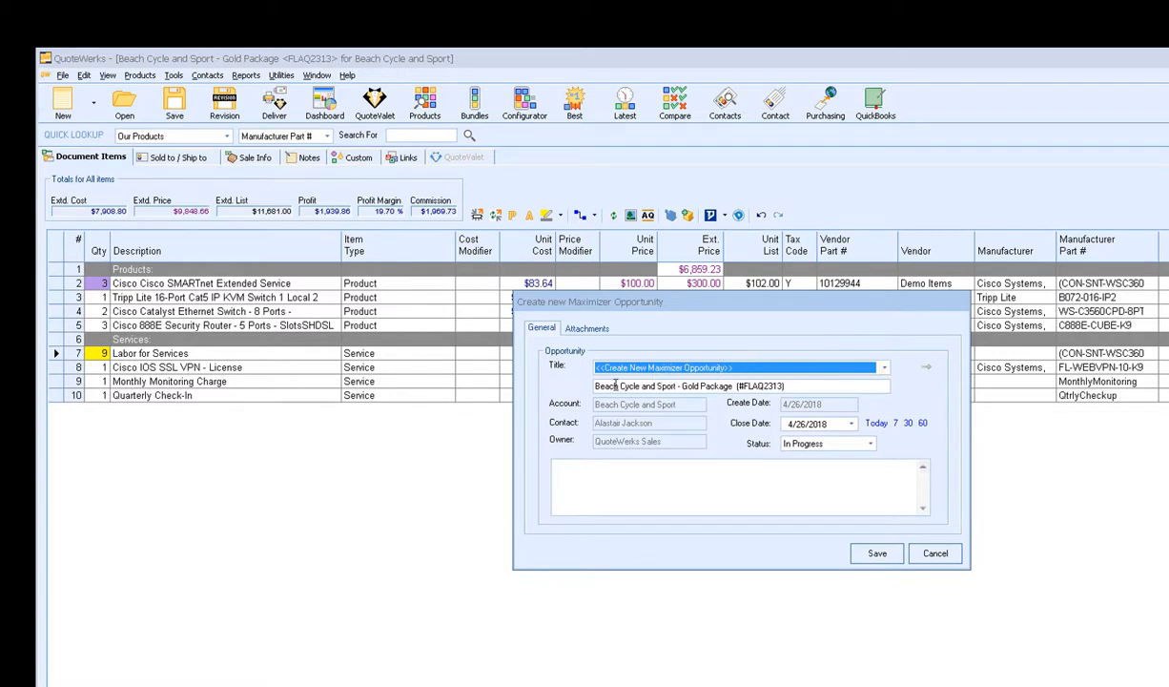
{"action": "left_click_drag", "start_coordinate": [777, 386], "coordinate": [572, 388]}
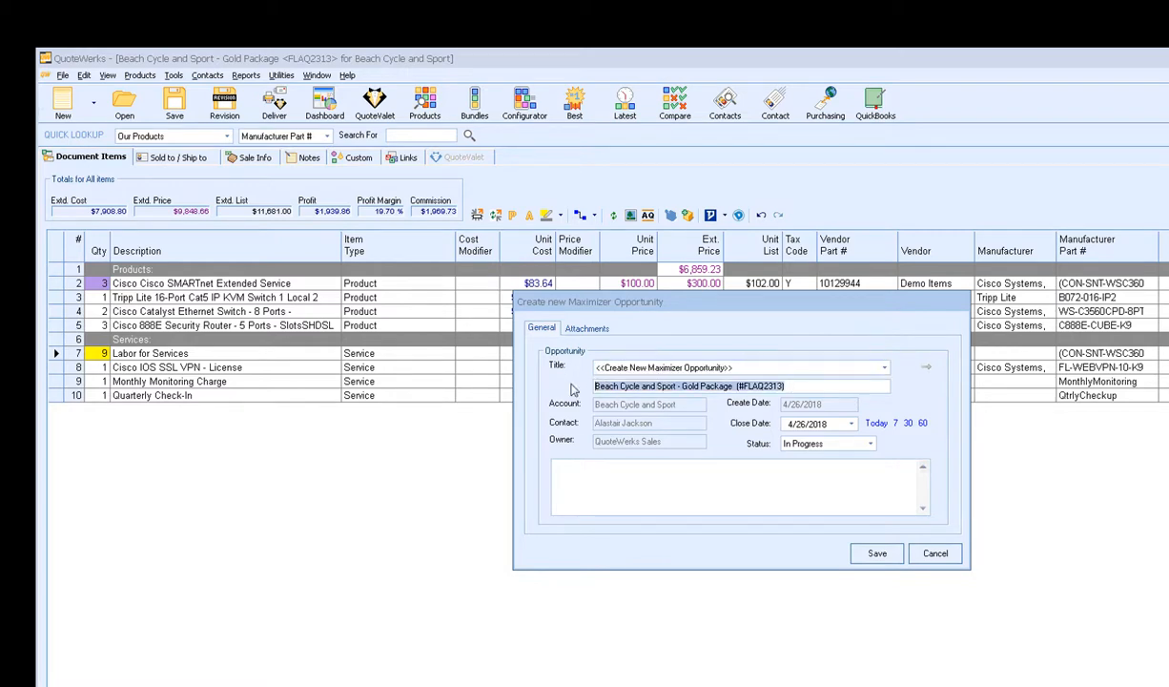
{"action": "left_click", "coordinate": [777, 386]}
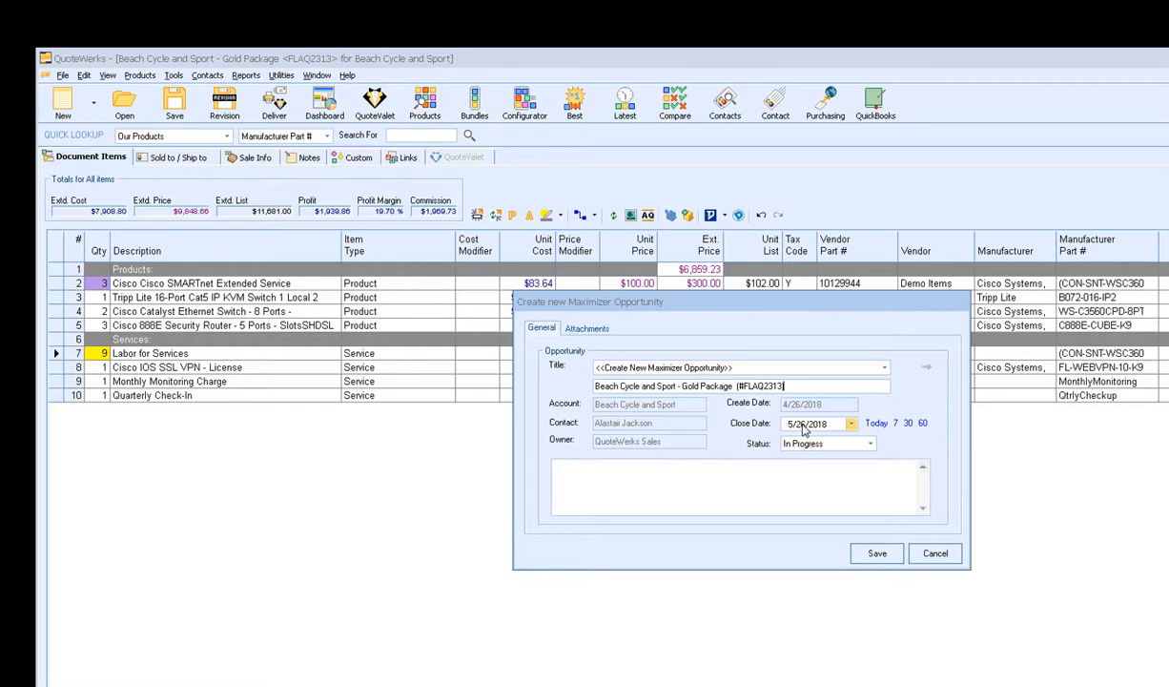
- Set the opportunity's close date to 5/26/2018 and keep its status as In Progress
{"action": "left_click", "coordinate": [850, 424]}
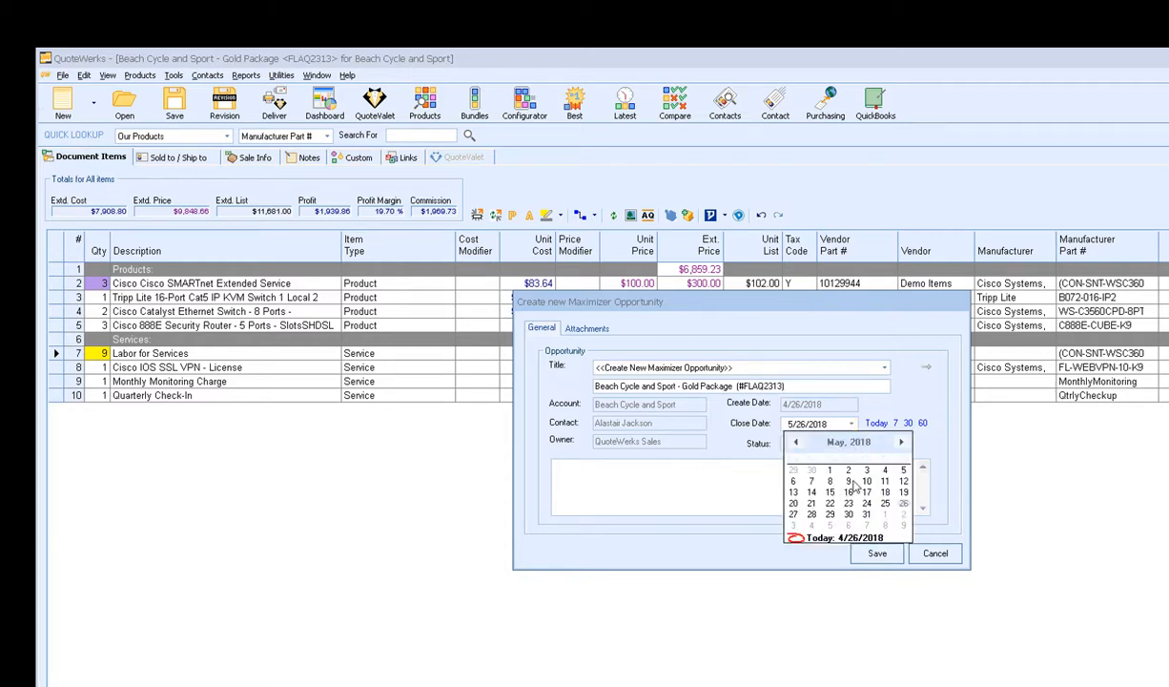
{"action": "left_click", "coordinate": [930, 448]}
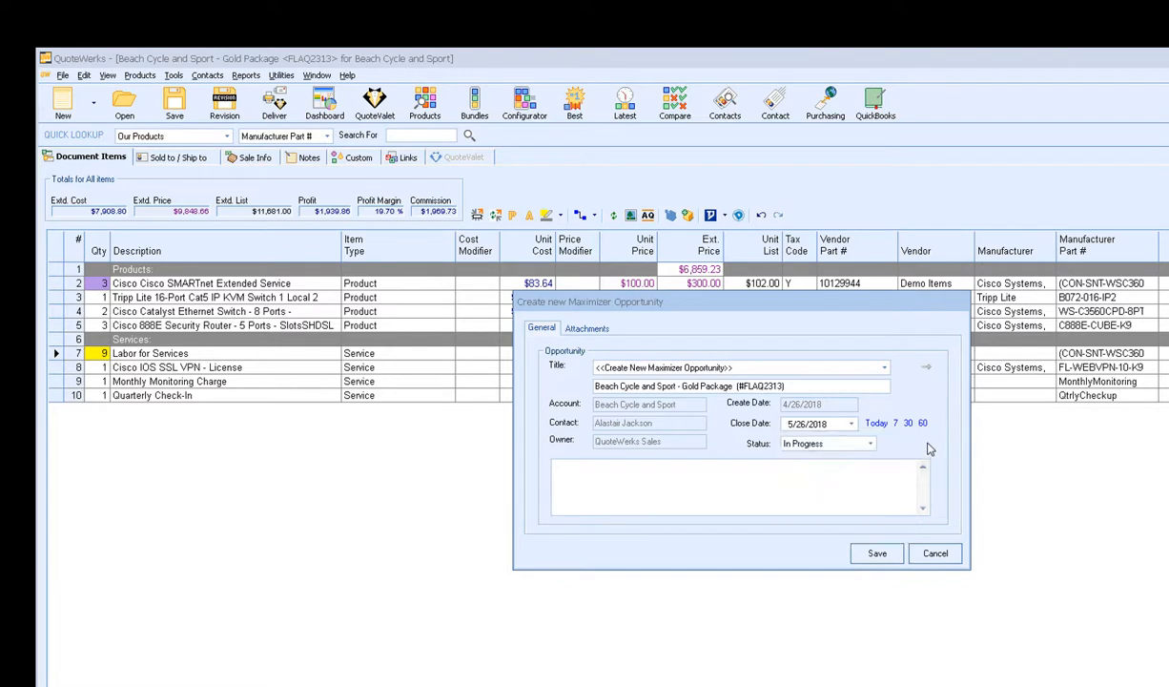
{"action": "left_click", "coordinate": [863, 444]}
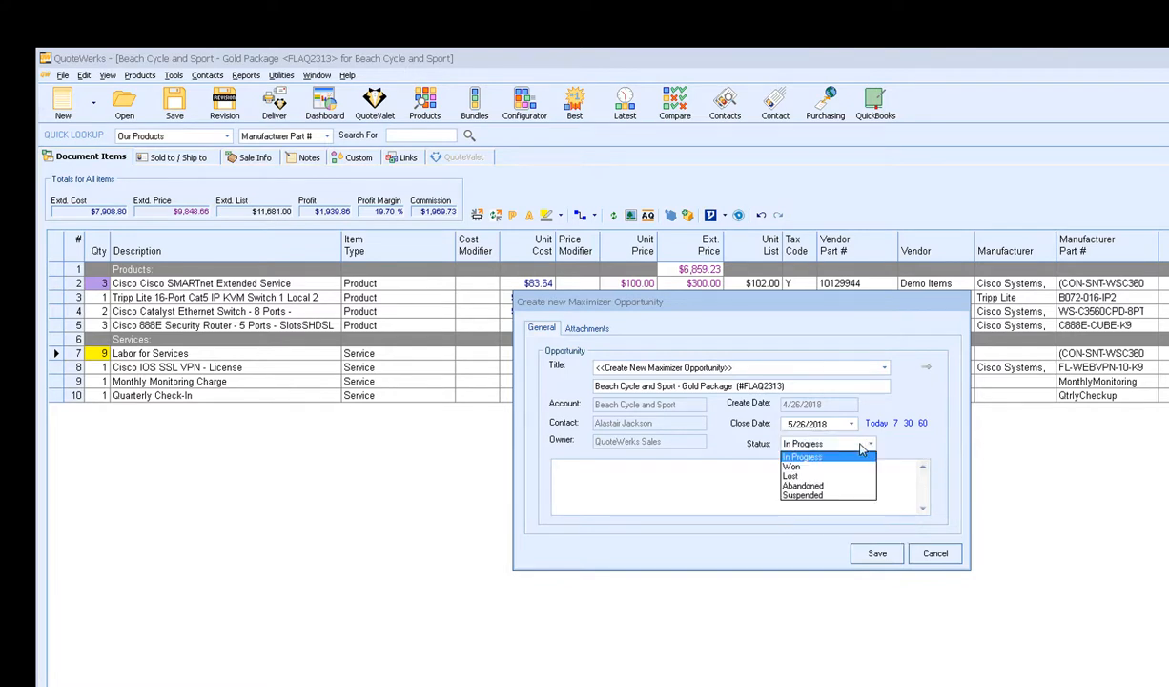
{"action": "left_click", "coordinate": [862, 447]}
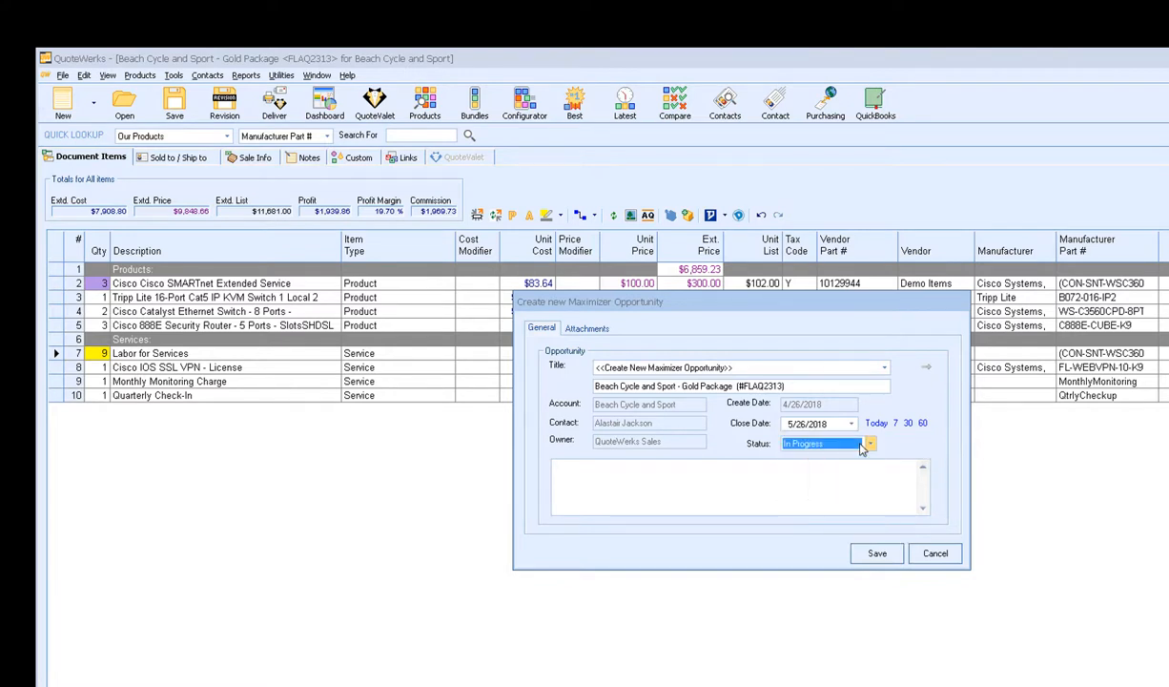
- Enter the opportunity description "Customer should make purchase this month." and save the new opportunity
{"action": "left_click", "coordinate": [792, 475]}
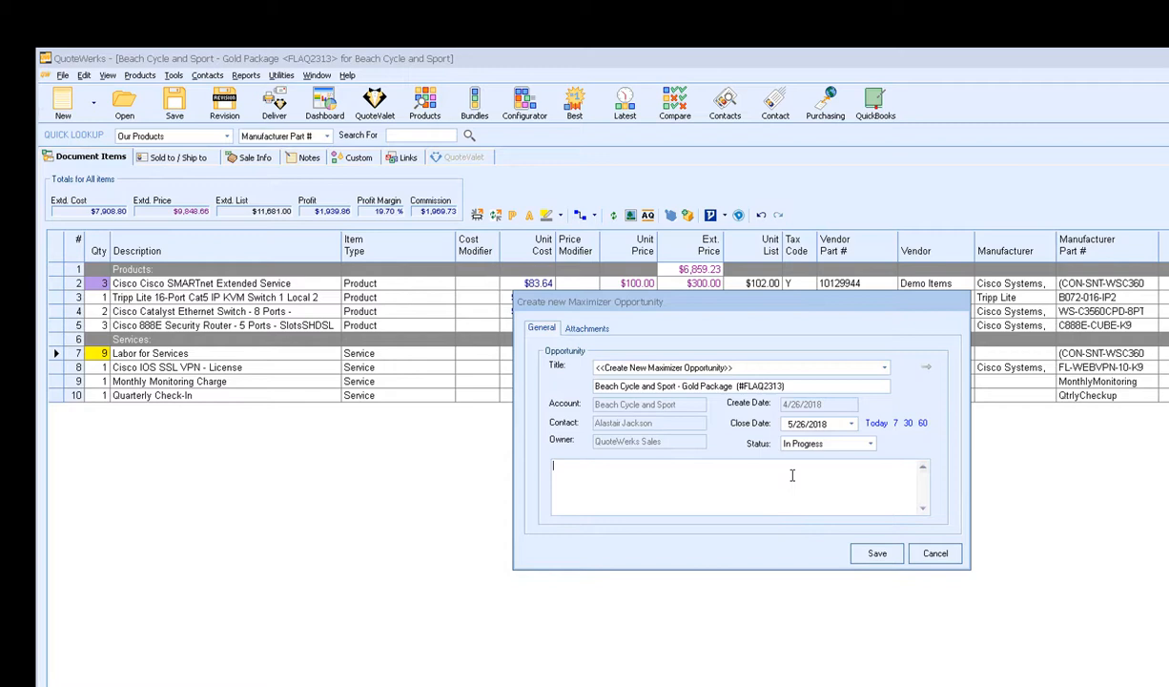
{"action": "type", "text": "Customer should make purchase toda"}
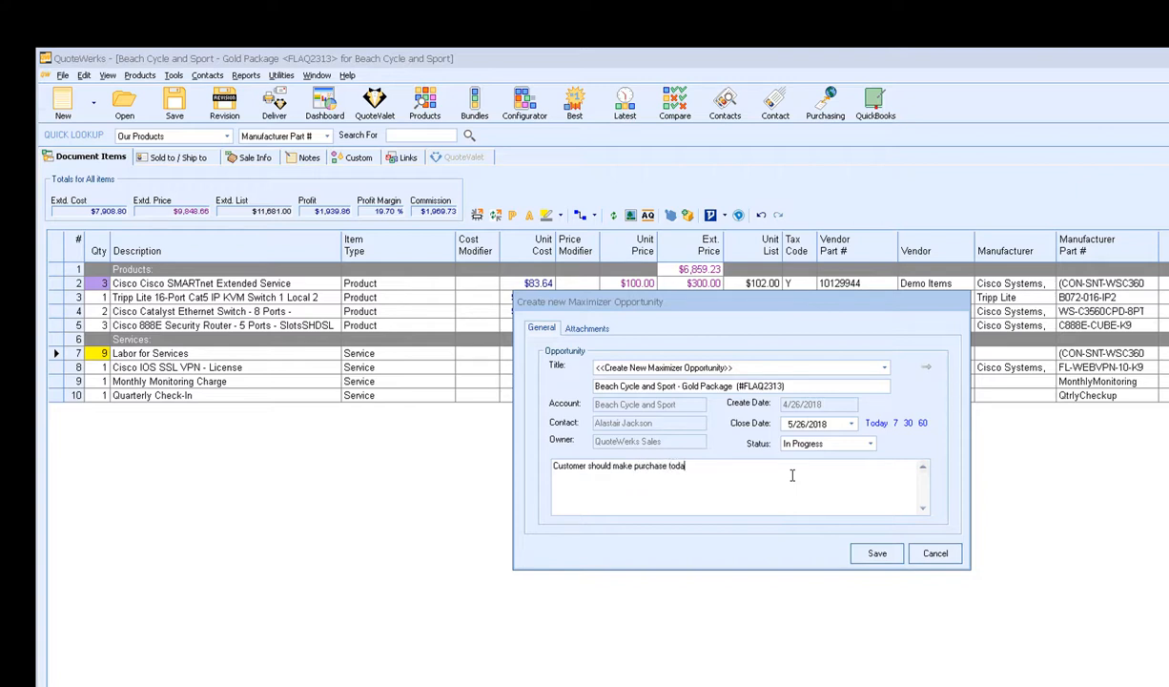
{"action": "key", "text": "BackSpace"}
{"action": "key", "text": "BackSpace"}
{"action": "key", "text": "BackSpace"}
{"action": "key", "text": "BackSpace"}
{"action": "type", "text": "tihs"}
{"action": "key", "text": "BackSpace"}
{"action": "key", "text": "BackSpace"}
{"action": "key", "text": "BackSpace"}
{"action": "type", "text": "his month."}
{"action": "left_click", "coordinate": [878, 553]}
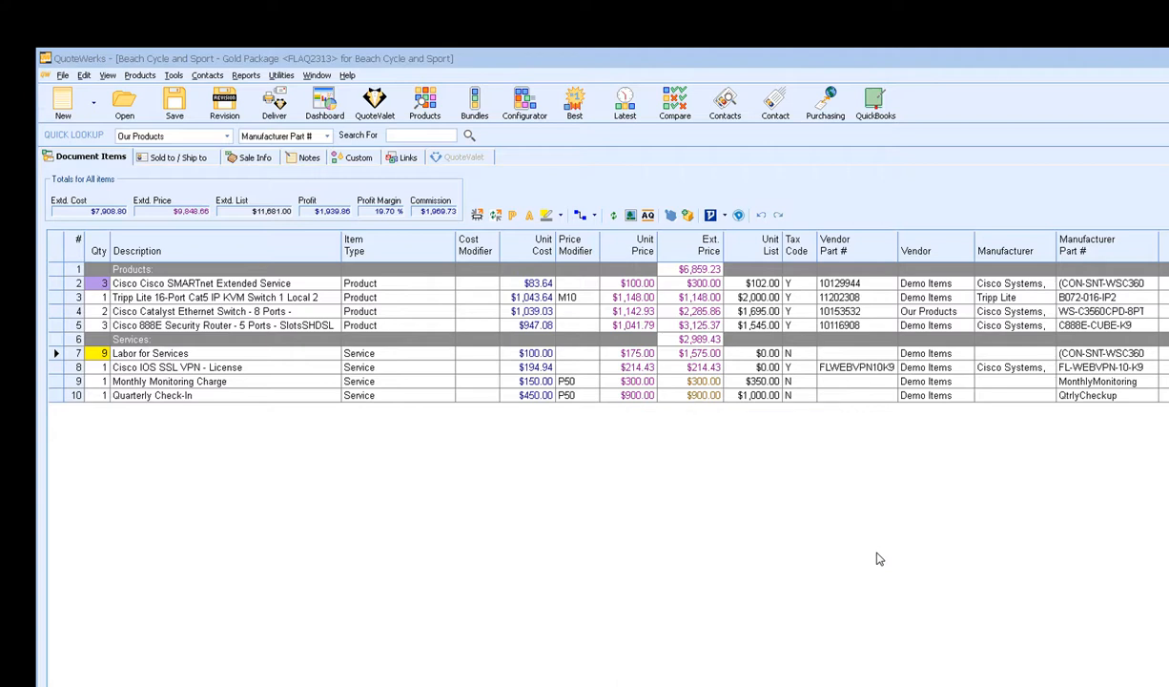
- Open the quote's linked opportunity in Maximizer CRM Live, view its details, and return to QuoteWerks
{"action": "left_click", "coordinate": [405, 158]}
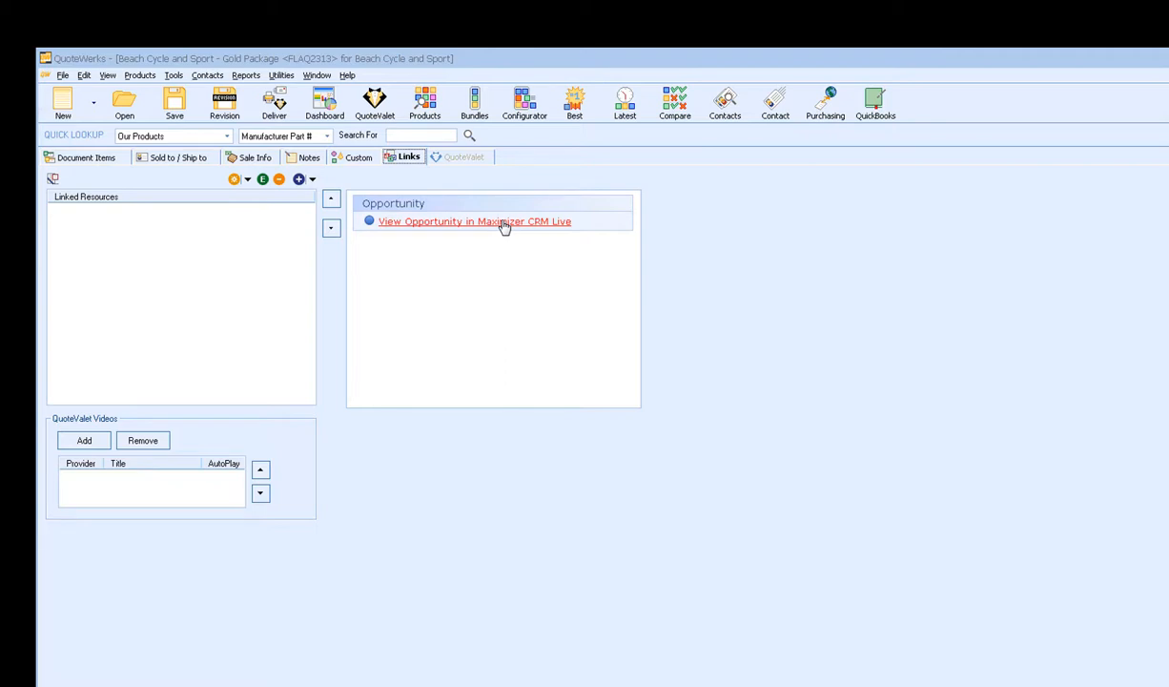
{"action": "left_click", "coordinate": [419, 227]}
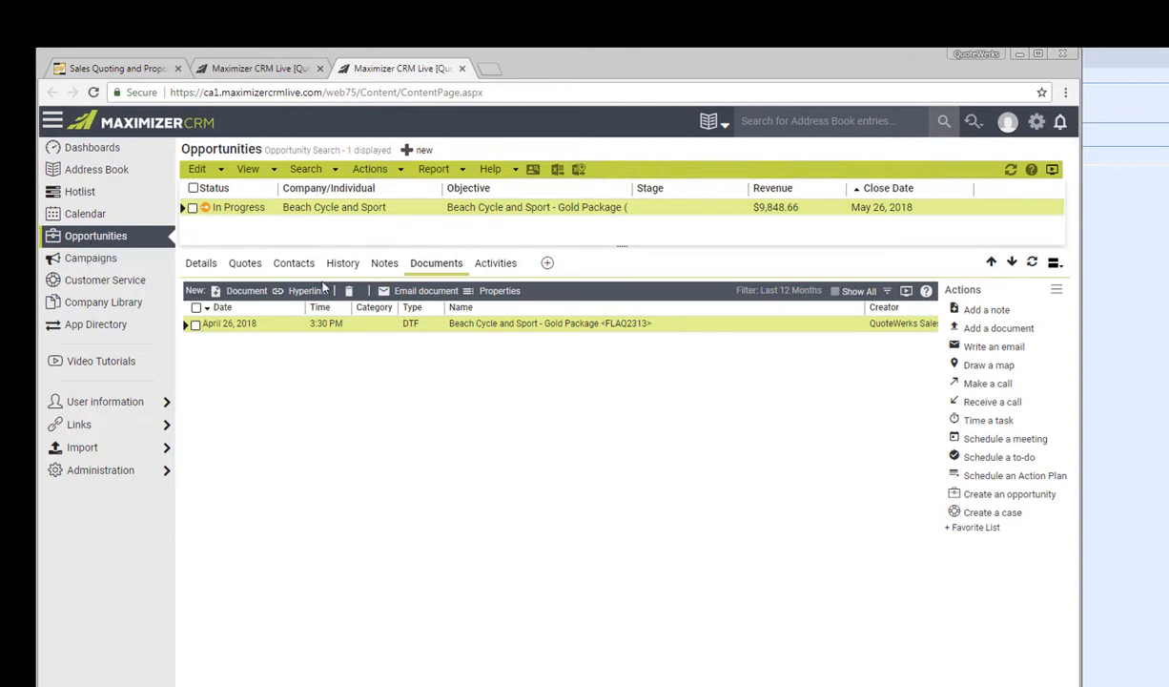
{"action": "left_click", "coordinate": [204, 263]}
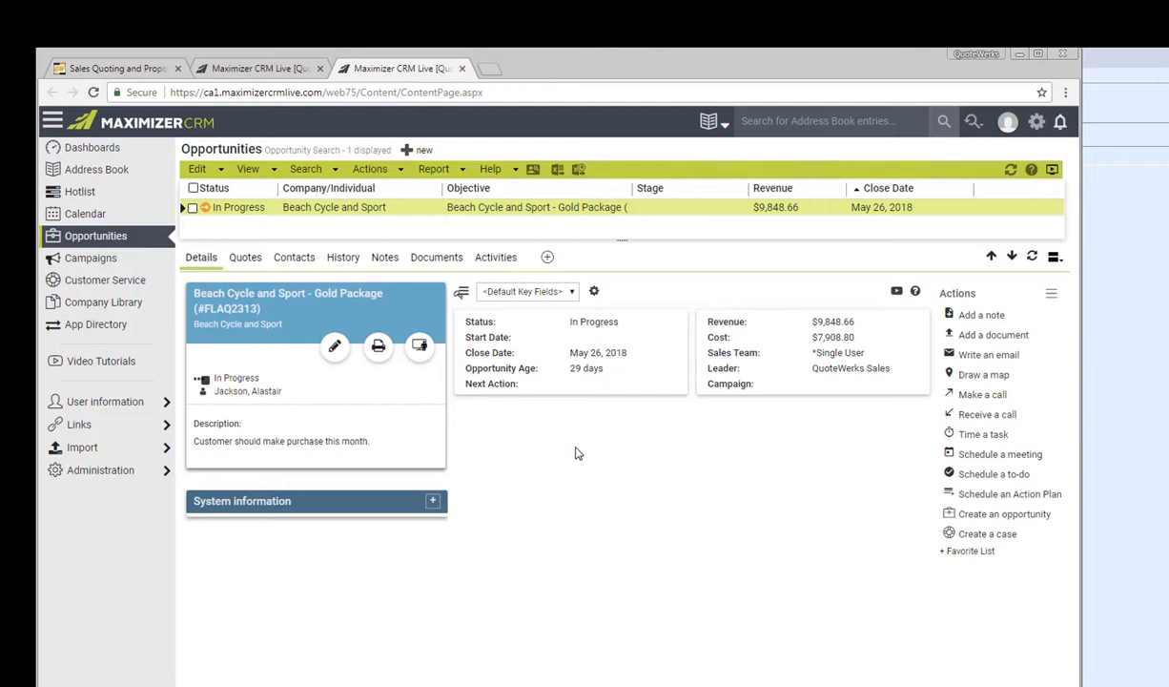
{"action": "left_click", "coordinate": [1096, 420]}
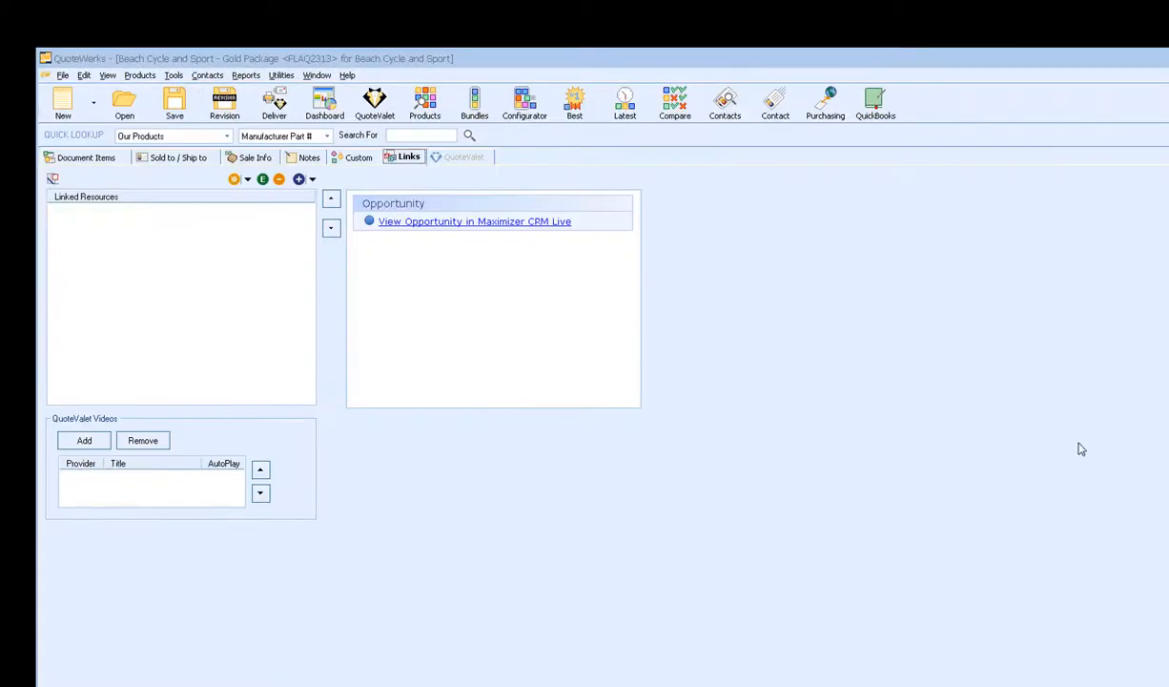
- Return to the quote's line items, open its delivery options and select A- Galaxy Cover.docx as the cover page
{"action": "left_click", "coordinate": [108, 160]}
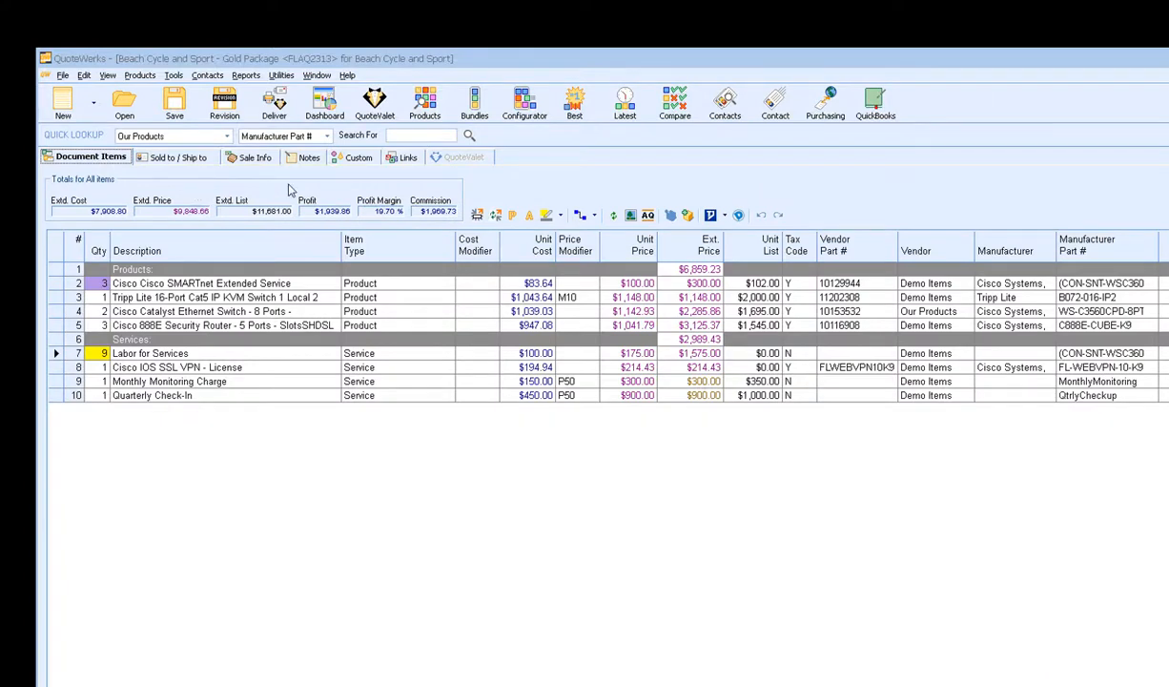
{"action": "left_click", "coordinate": [266, 101]}
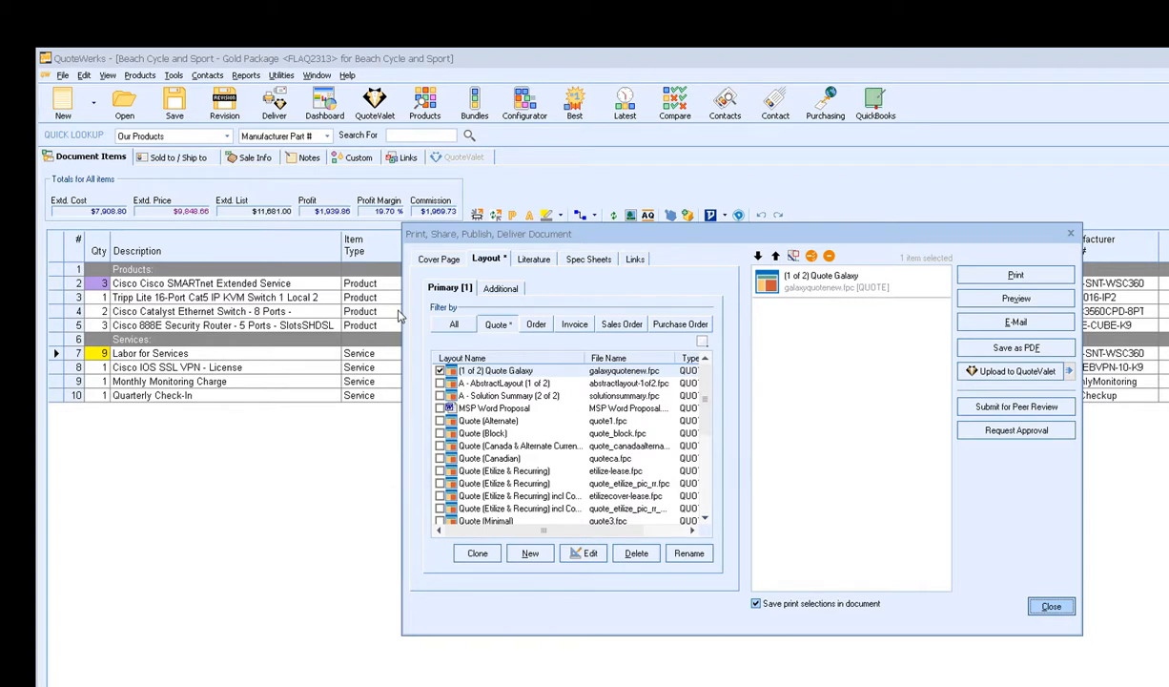
{"action": "left_click", "coordinate": [420, 257]}
{"action": "left_click", "coordinate": [577, 286]}
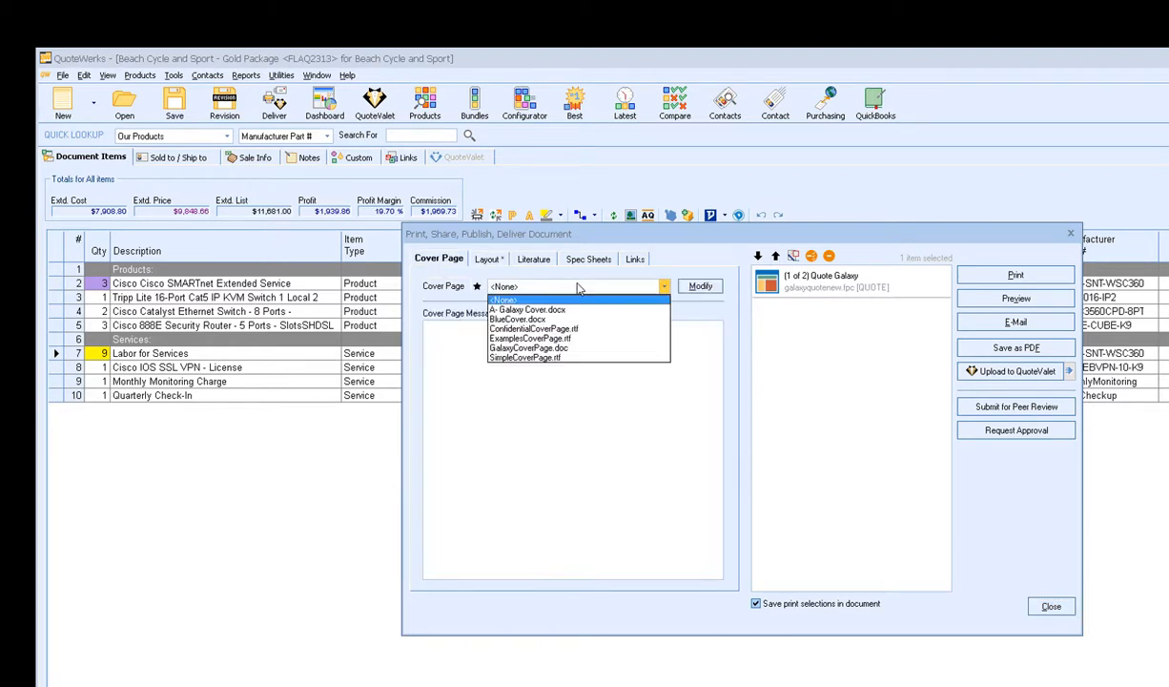
{"action": "left_click", "coordinate": [539, 309]}
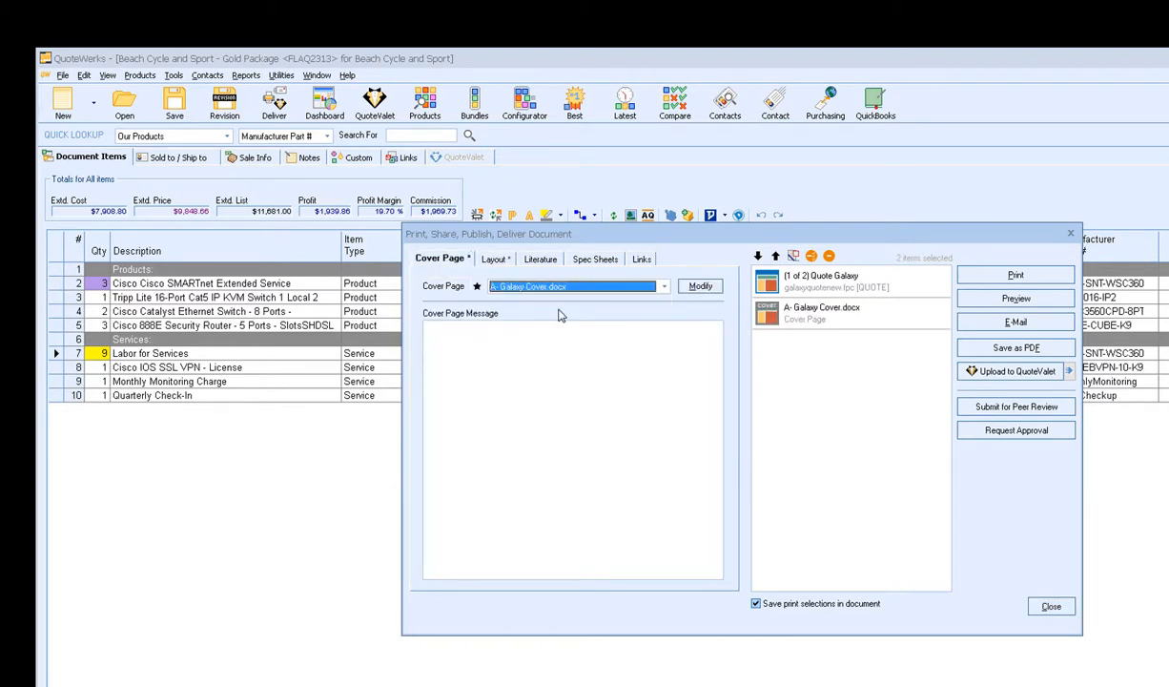
- Include A - Solution Summary (2 of 2) as an additional quote layout
{"action": "left_click", "coordinate": [495, 262]}
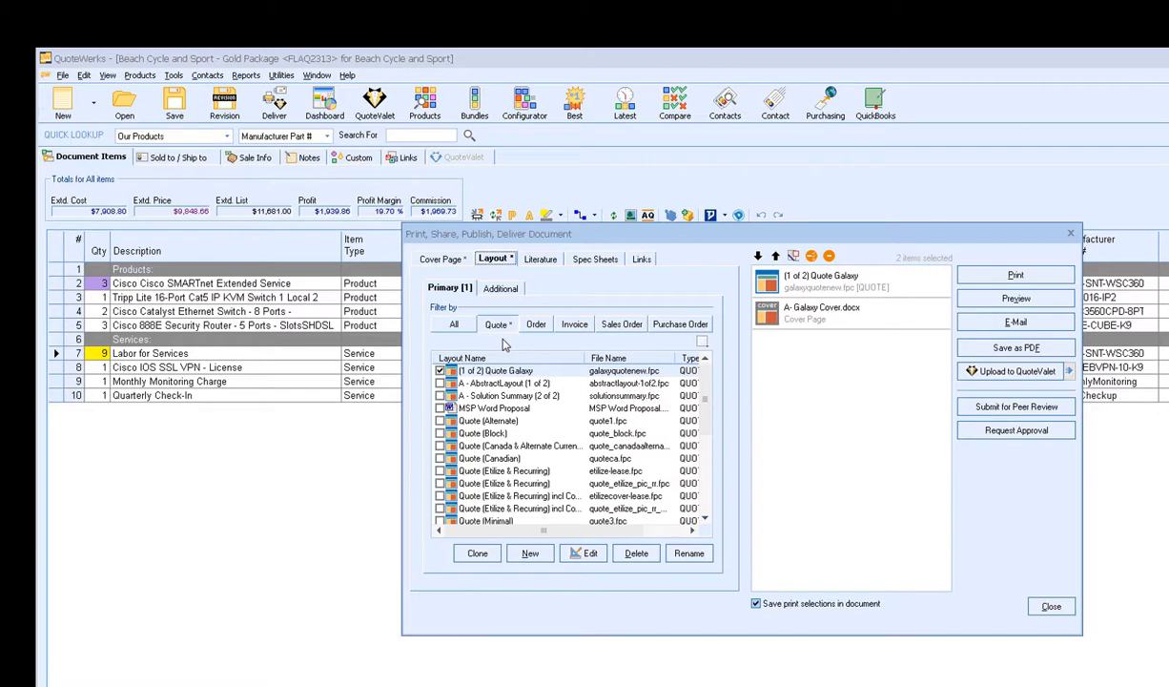
{"action": "left_click", "coordinate": [485, 286]}
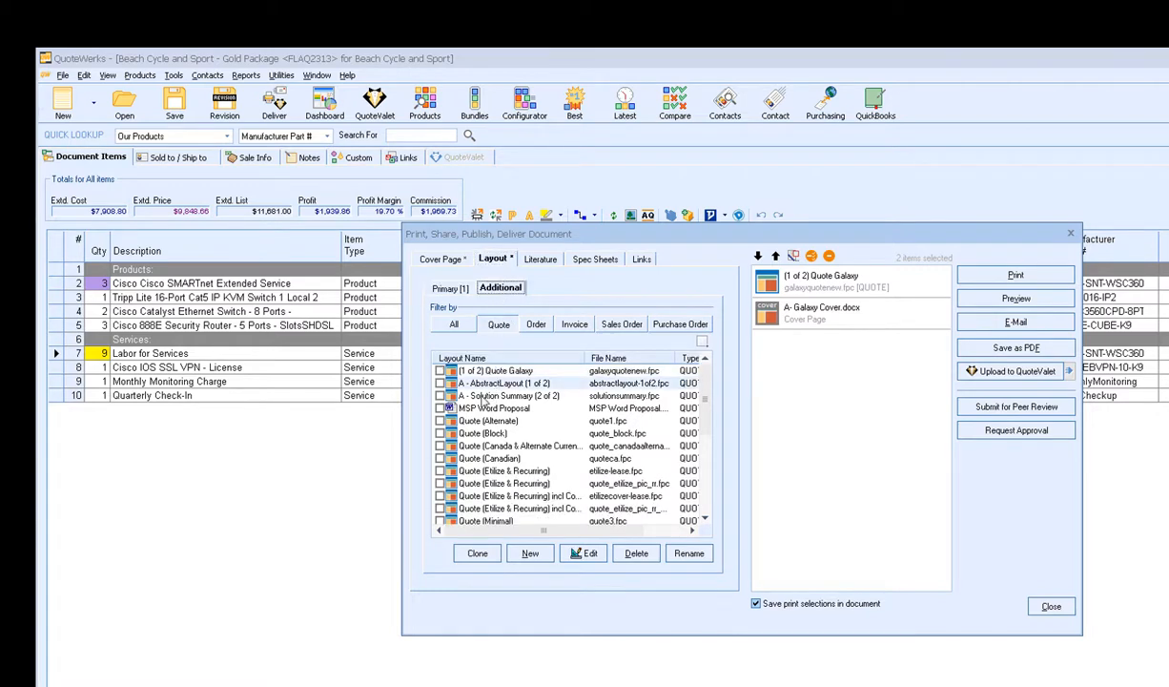
{"action": "left_click", "coordinate": [440, 396]}
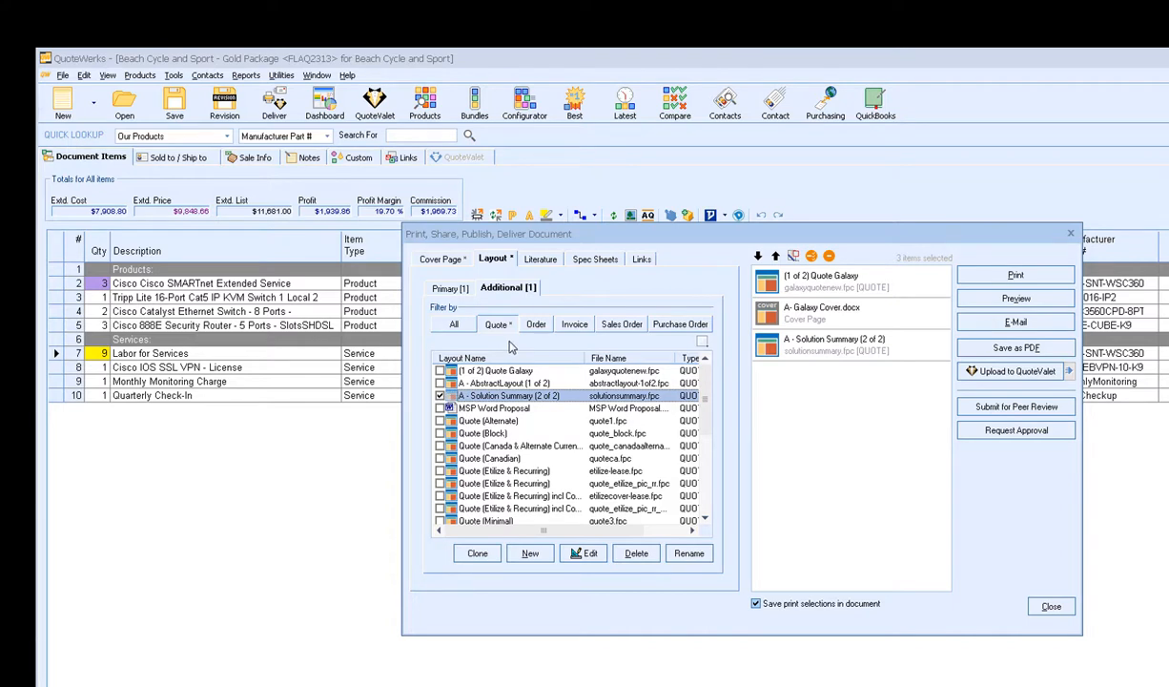
- Include the literature file Support Agreement - Galaxy.docx and check the available spec sheets and linked resources
{"action": "left_click", "coordinate": [526, 259]}
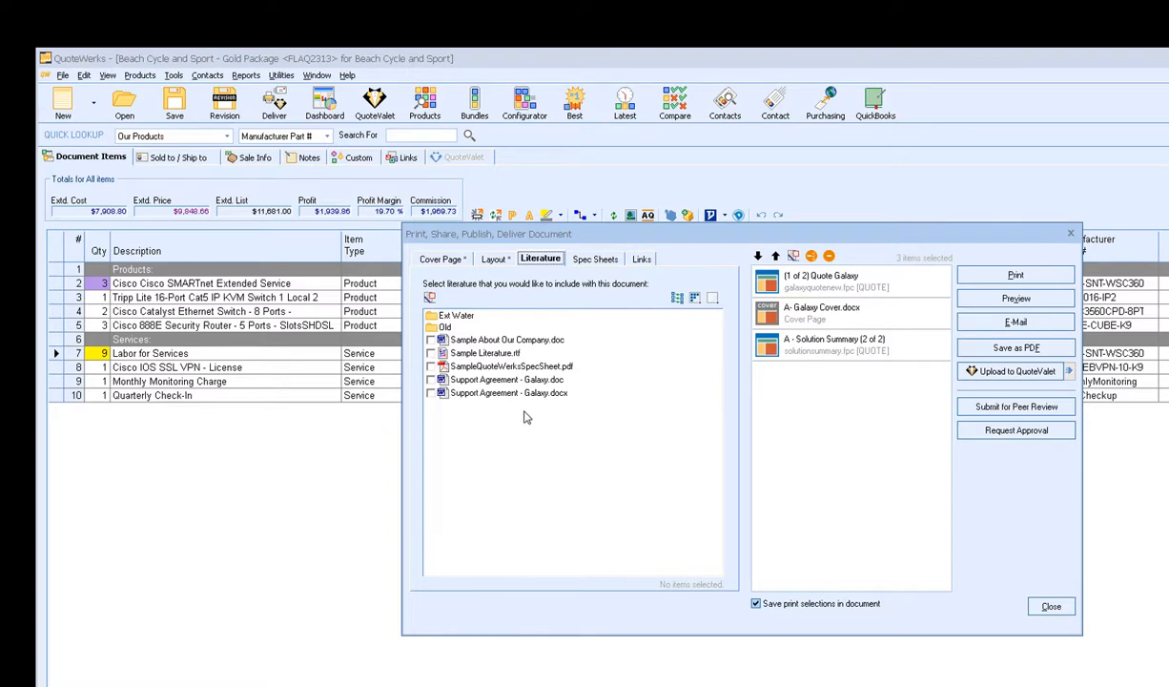
{"action": "left_click", "coordinate": [431, 394]}
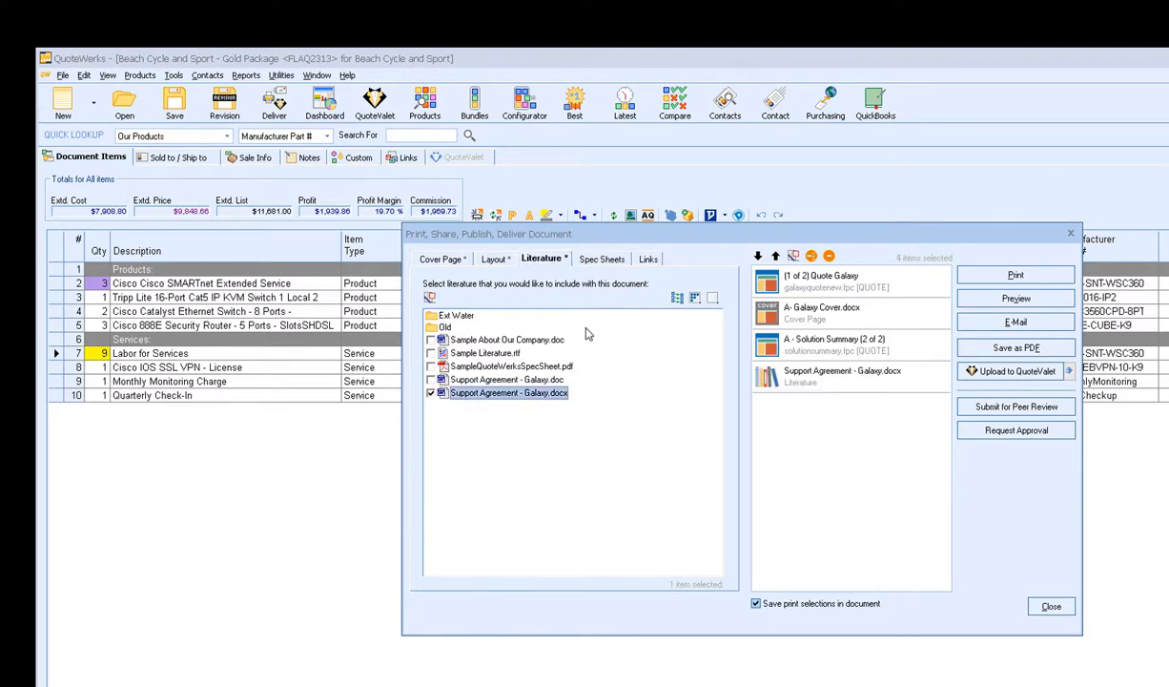
{"action": "left_click", "coordinate": [597, 262]}
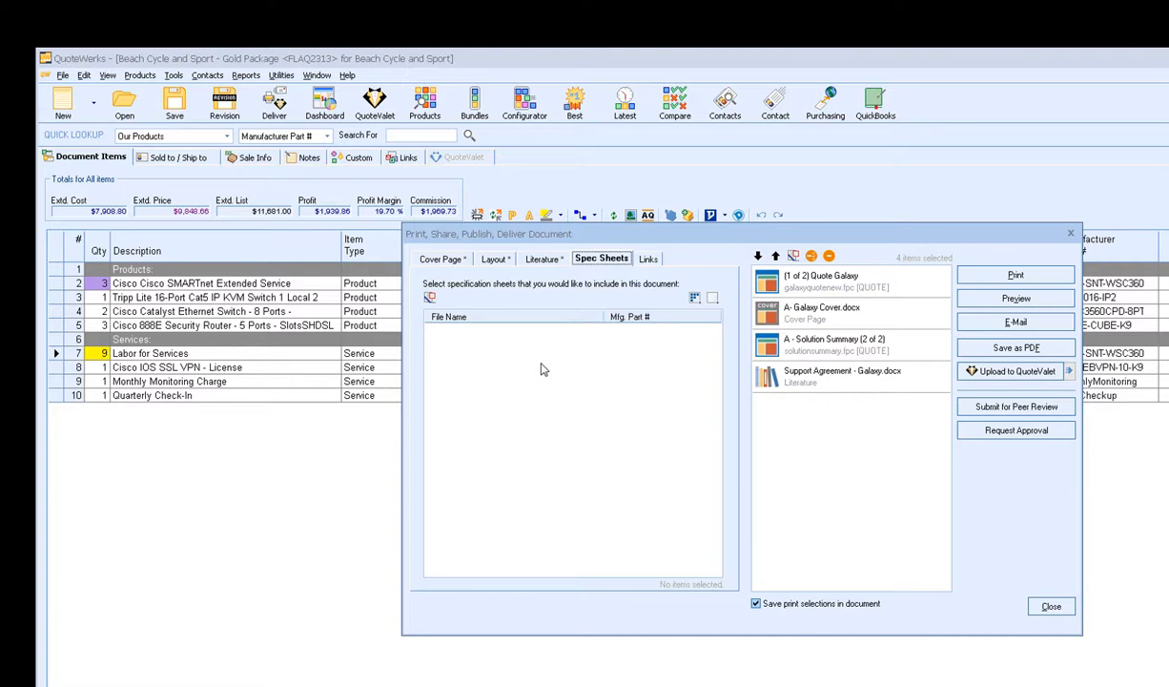
{"action": "left_click", "coordinate": [647, 261]}
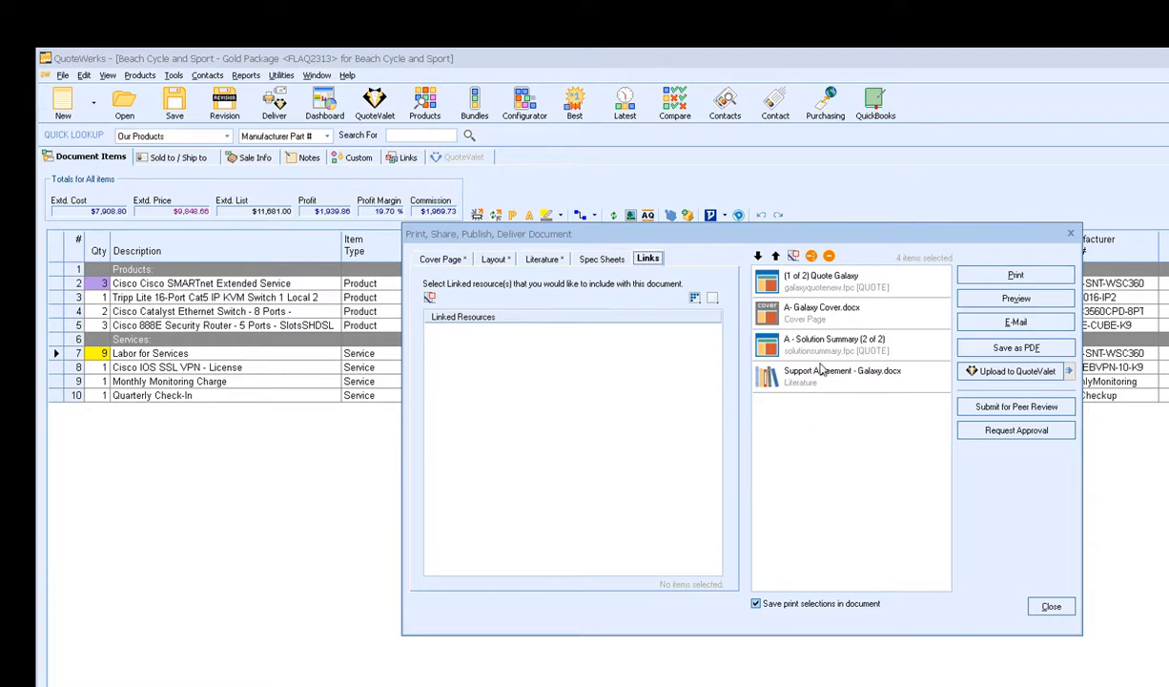
- Move A- Galaxy Cover.docx to the start of the delivery order, ahead of Quote Galaxy, and check the remaining items' order
{"action": "left_click", "coordinate": [494, 258]}
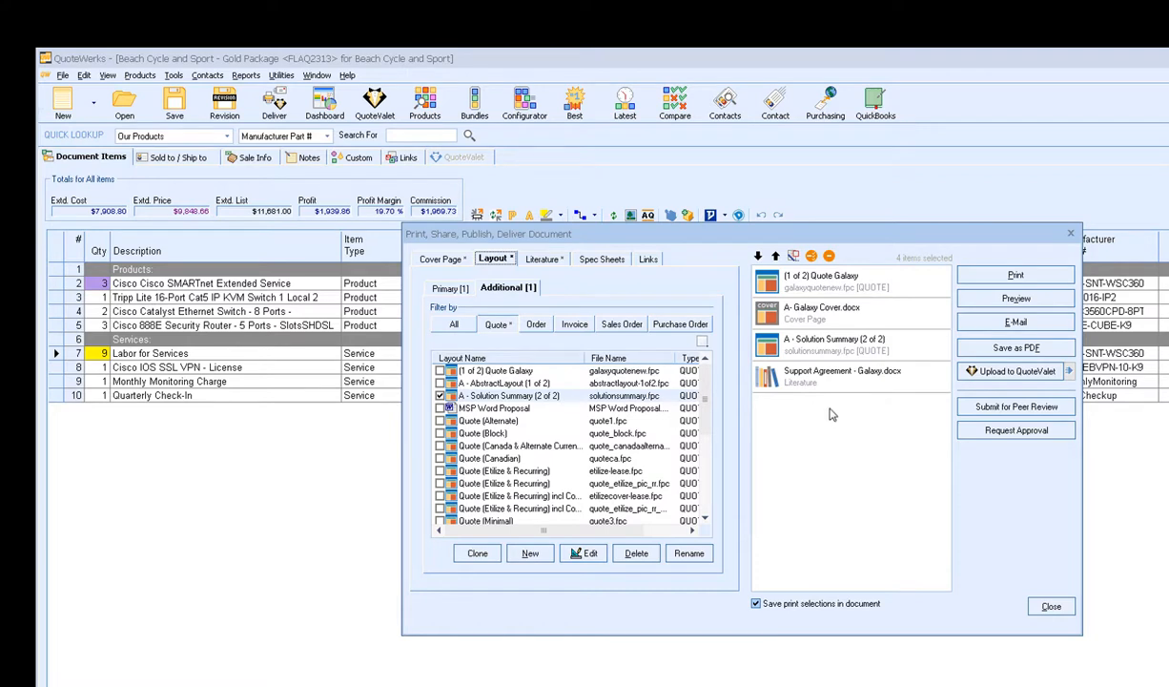
{"action": "left_click", "coordinate": [795, 313]}
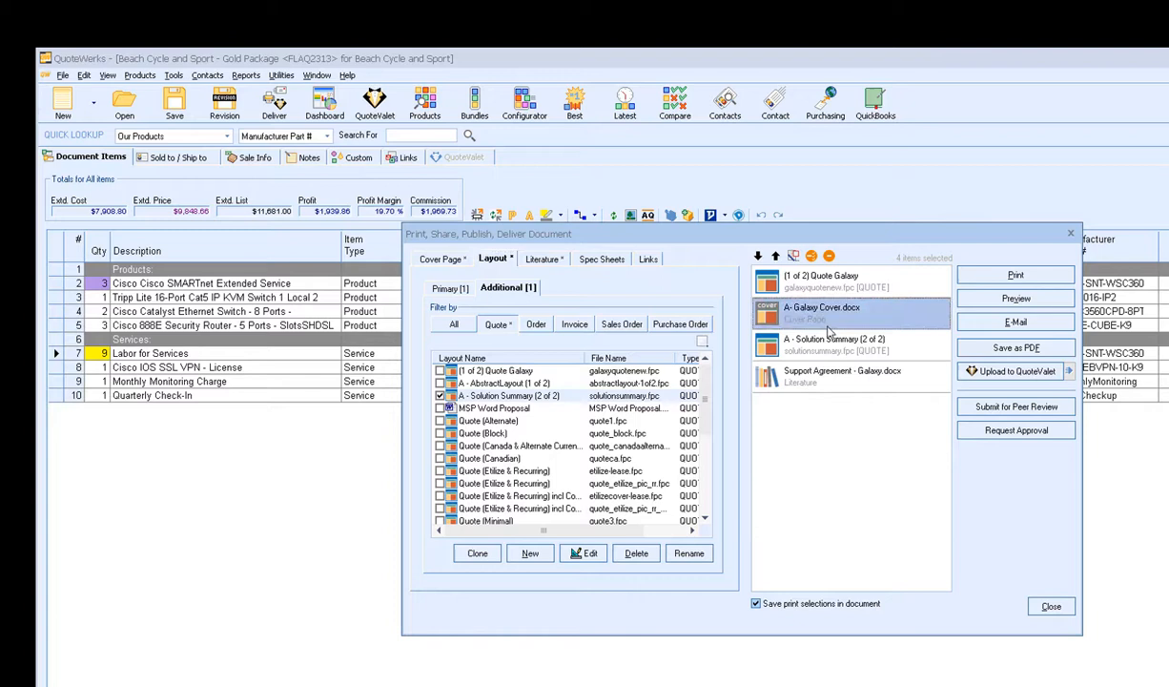
{"action": "left_click", "coordinate": [775, 256]}
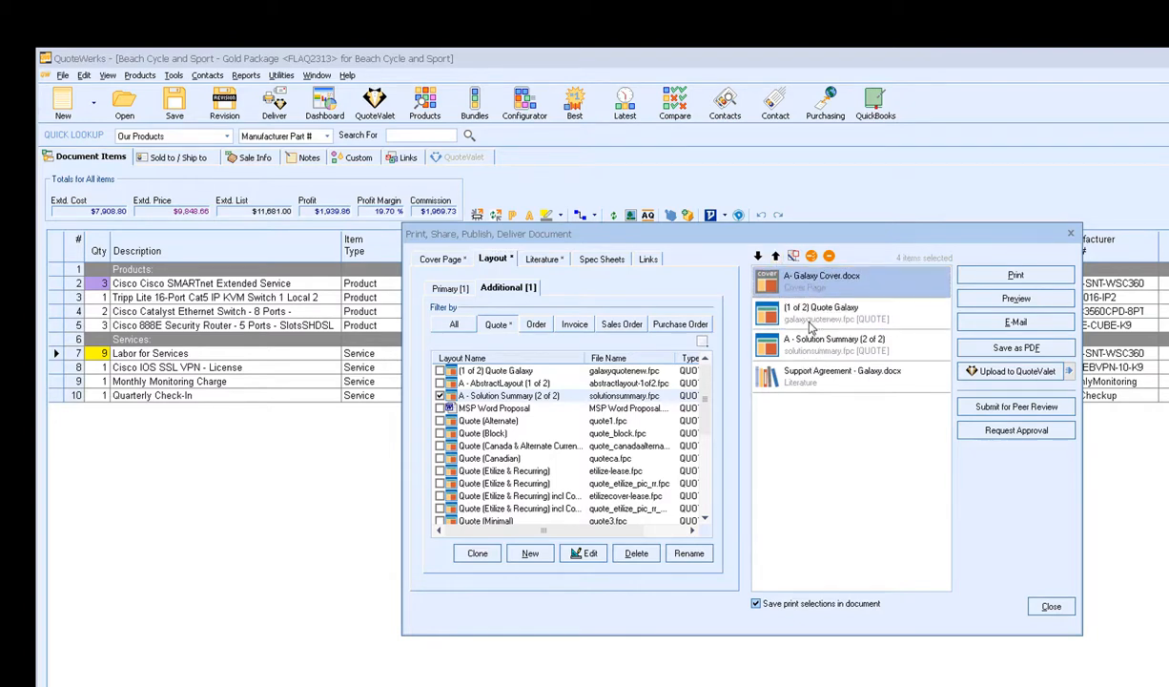
{"action": "left_click", "coordinate": [778, 314]}
{"action": "left_click", "coordinate": [815, 347]}
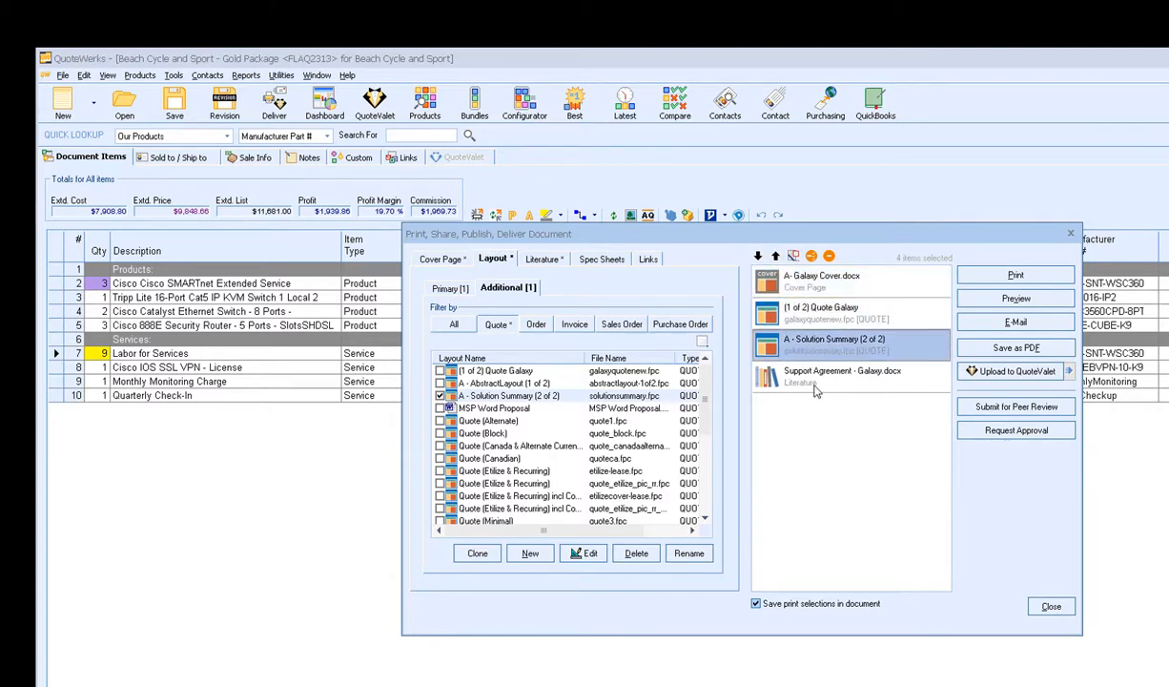
{"action": "left_click", "coordinate": [783, 374]}
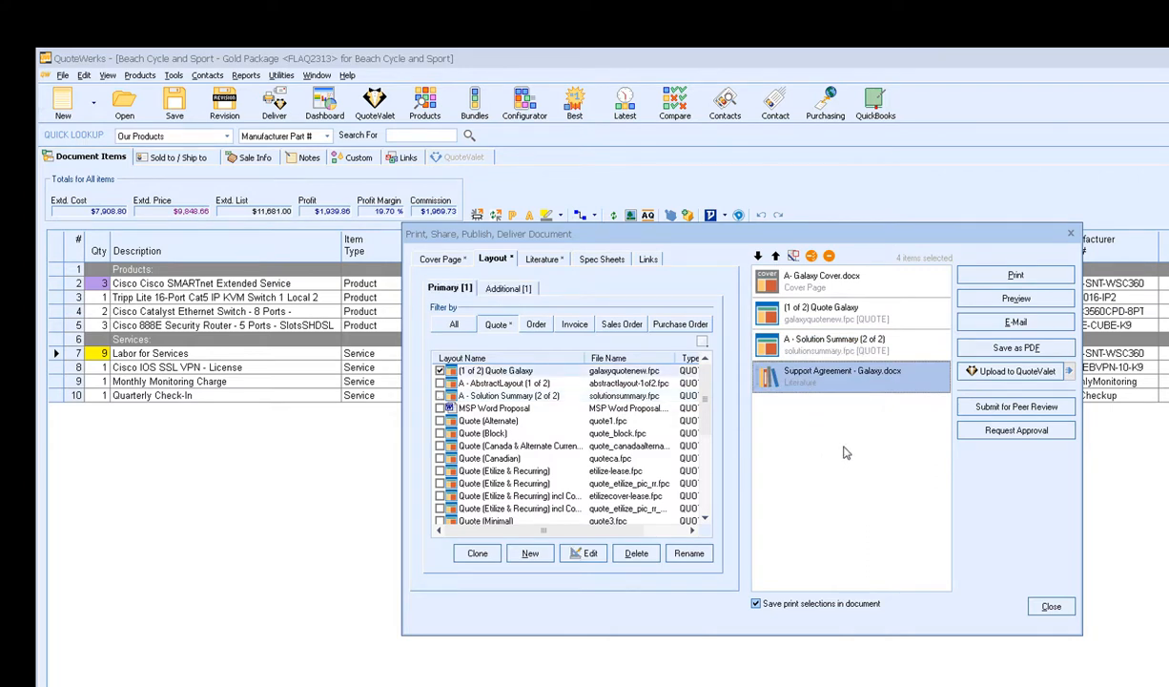
- Preview the assembled proposal and examine its cover, letter, quote, Solution Summary and Support Services Agreement pages
{"action": "left_click", "coordinate": [1032, 298]}
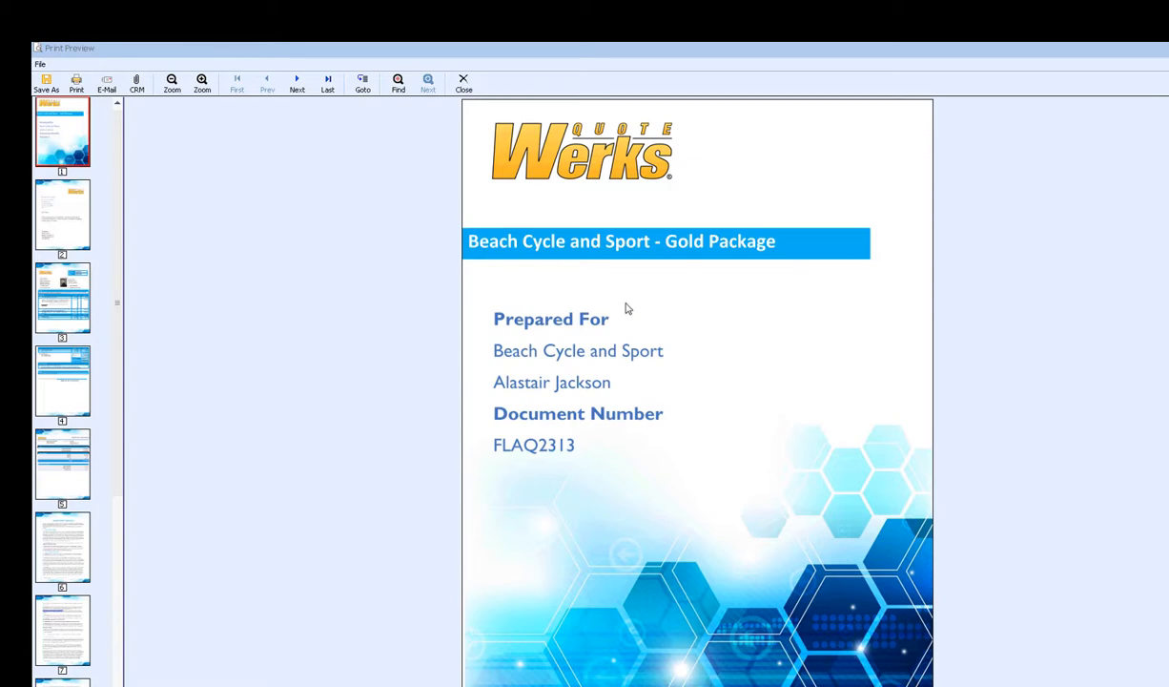
{"action": "left_click", "coordinate": [52, 212]}
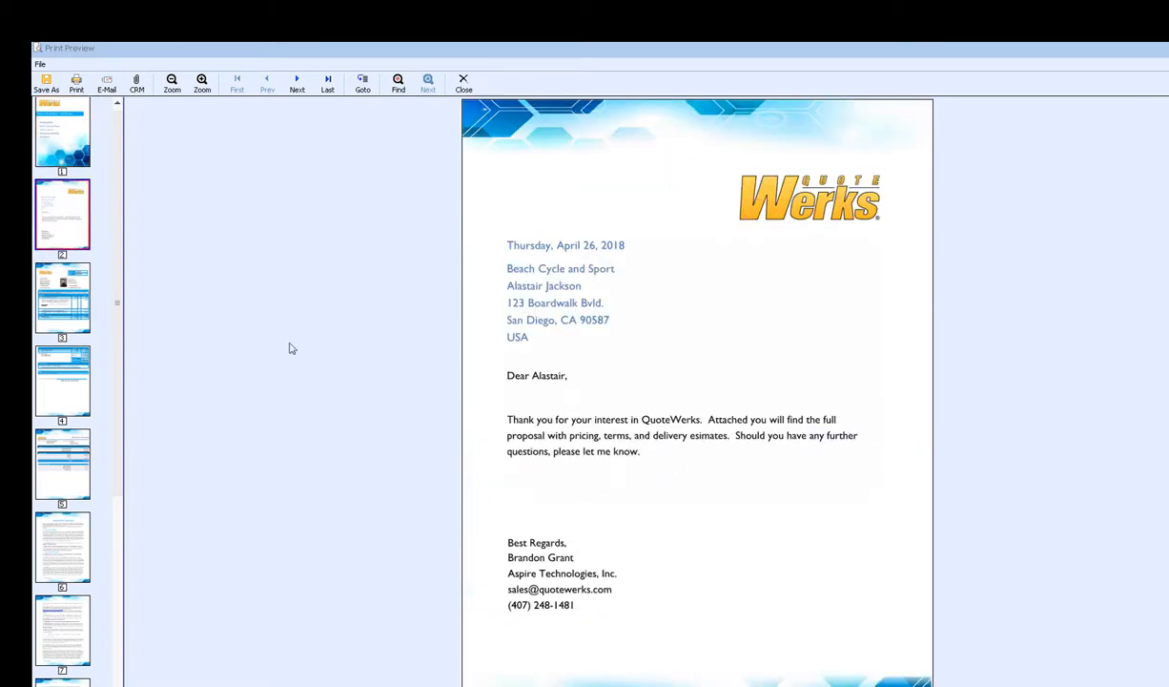
{"action": "left_click", "coordinate": [55, 286]}
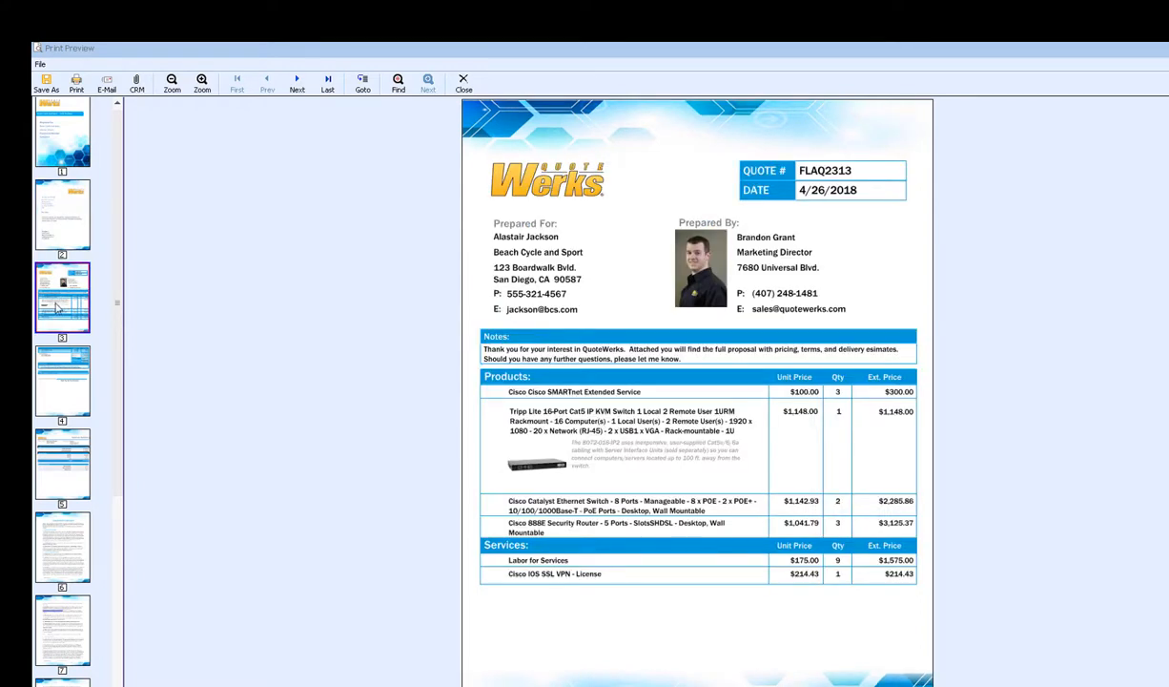
{"action": "left_click", "coordinate": [67, 378]}
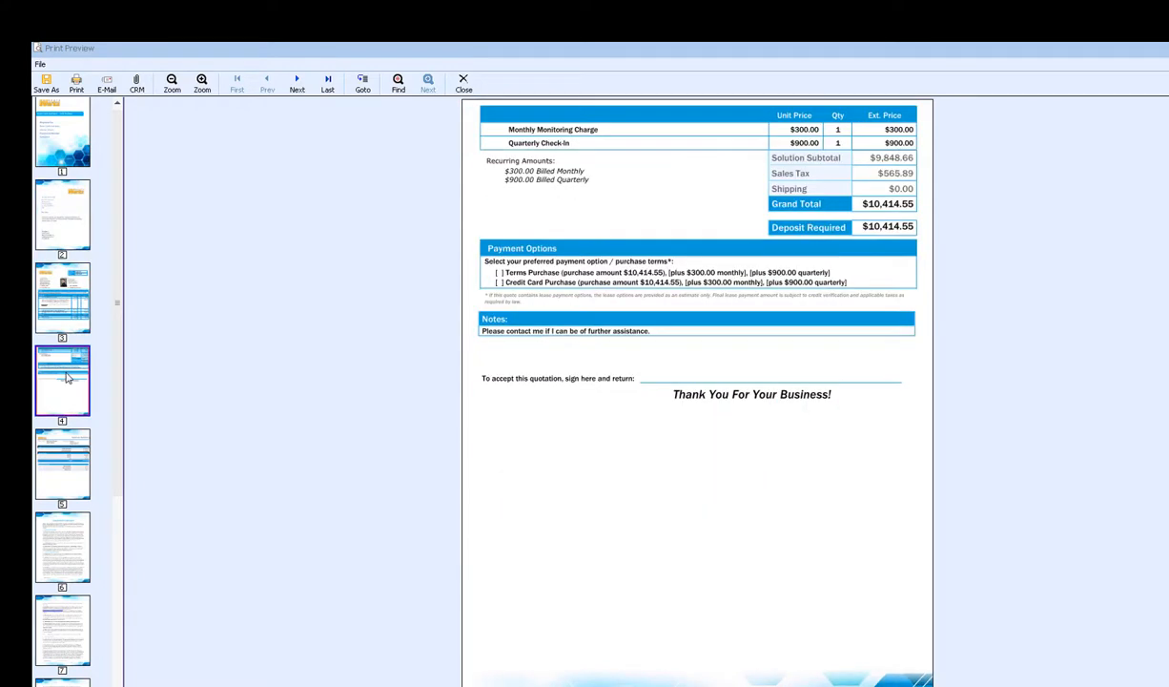
{"action": "left_click", "coordinate": [72, 446]}
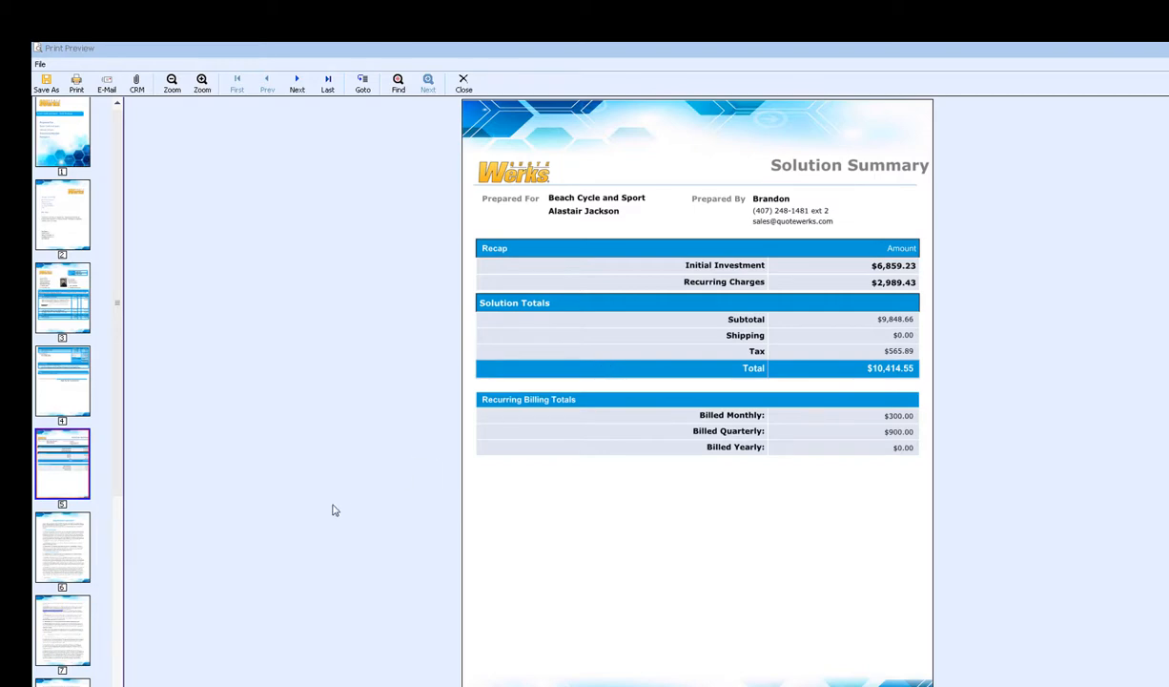
{"action": "left_click", "coordinate": [63, 519]}
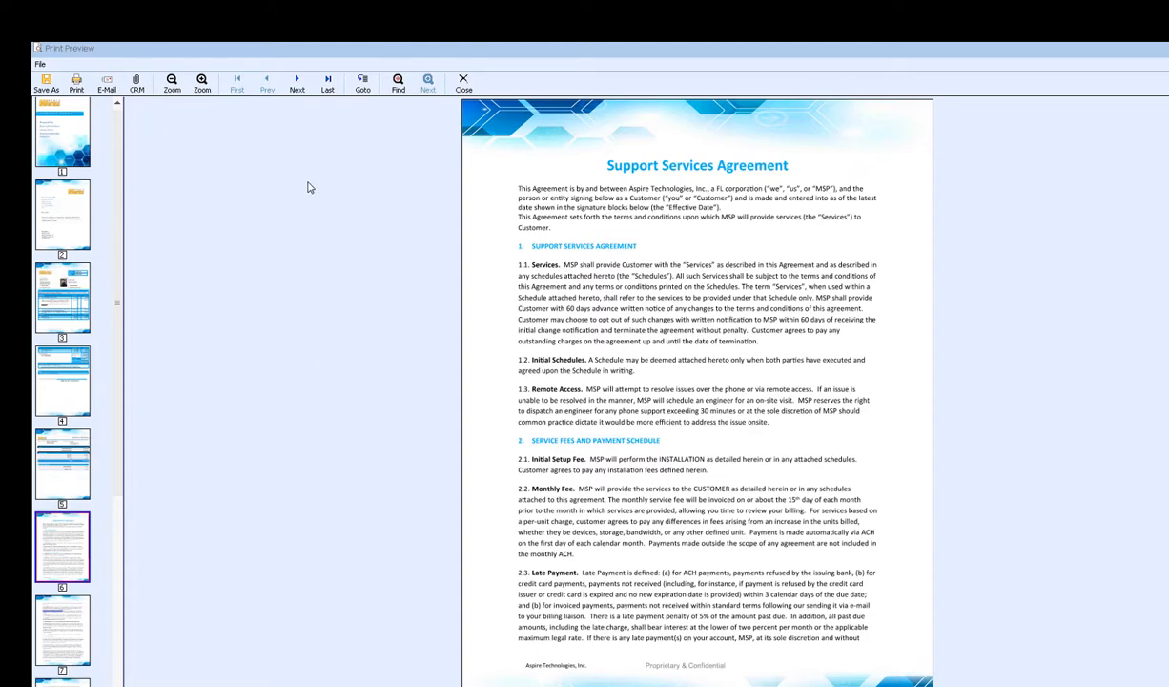
- Open an e-mail of the proposal from the preview, check its PDF attachment, and close the message and preview without sending
{"action": "left_click", "coordinate": [106, 90]}
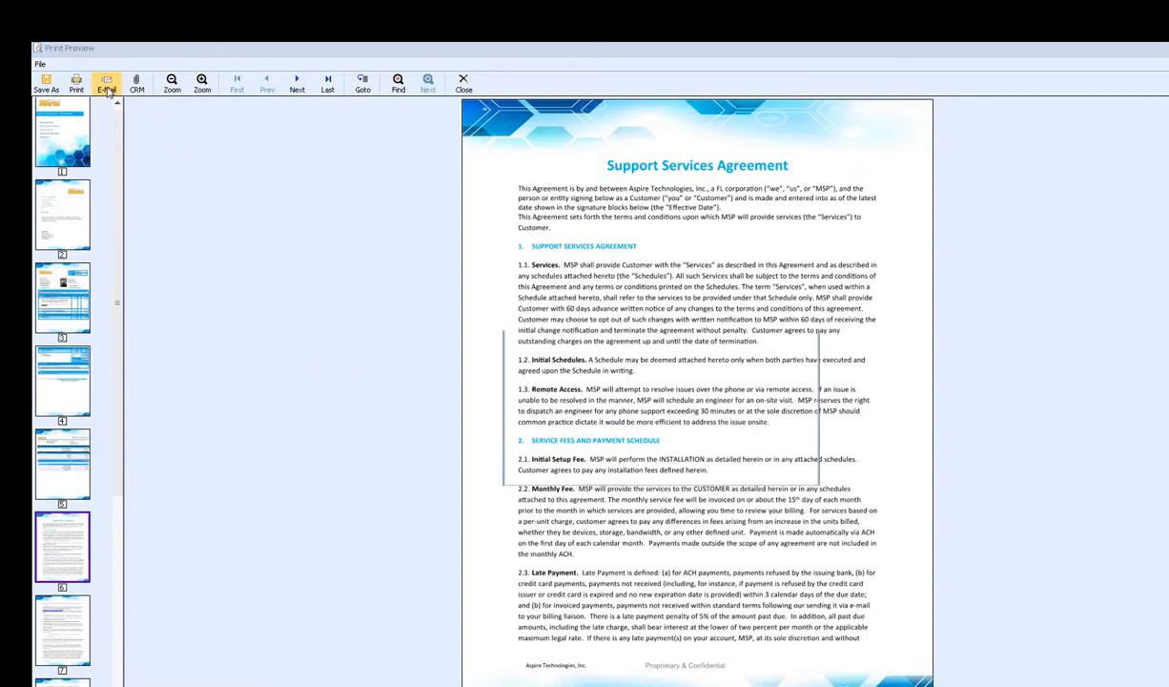
{"action": "left_click", "coordinate": [656, 471]}
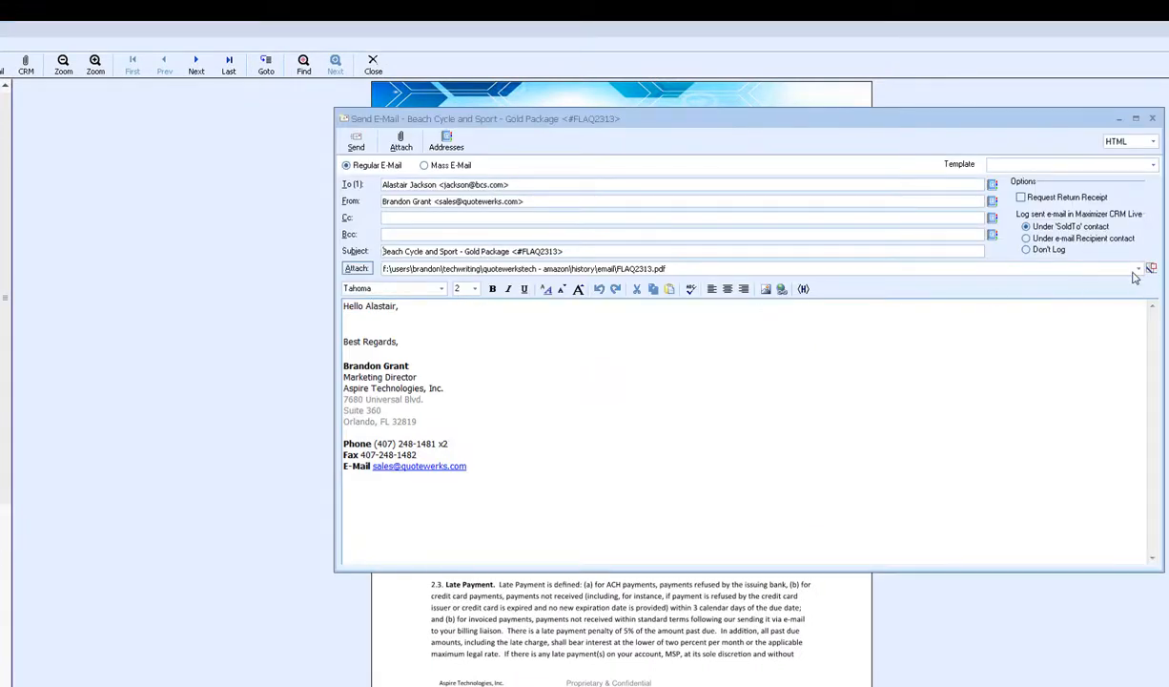
{"action": "left_click", "coordinate": [1139, 269]}
{"action": "left_click", "coordinate": [1143, 280]}
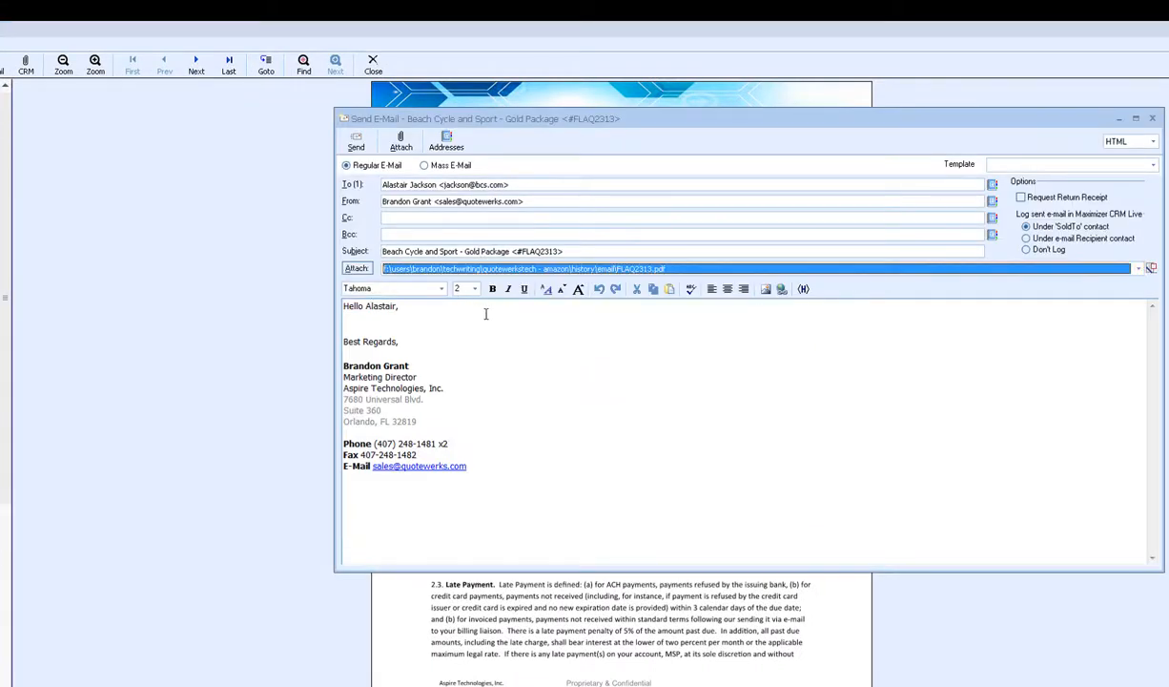
{"action": "left_click", "coordinate": [1150, 119]}
{"action": "left_click", "coordinate": [373, 65]}
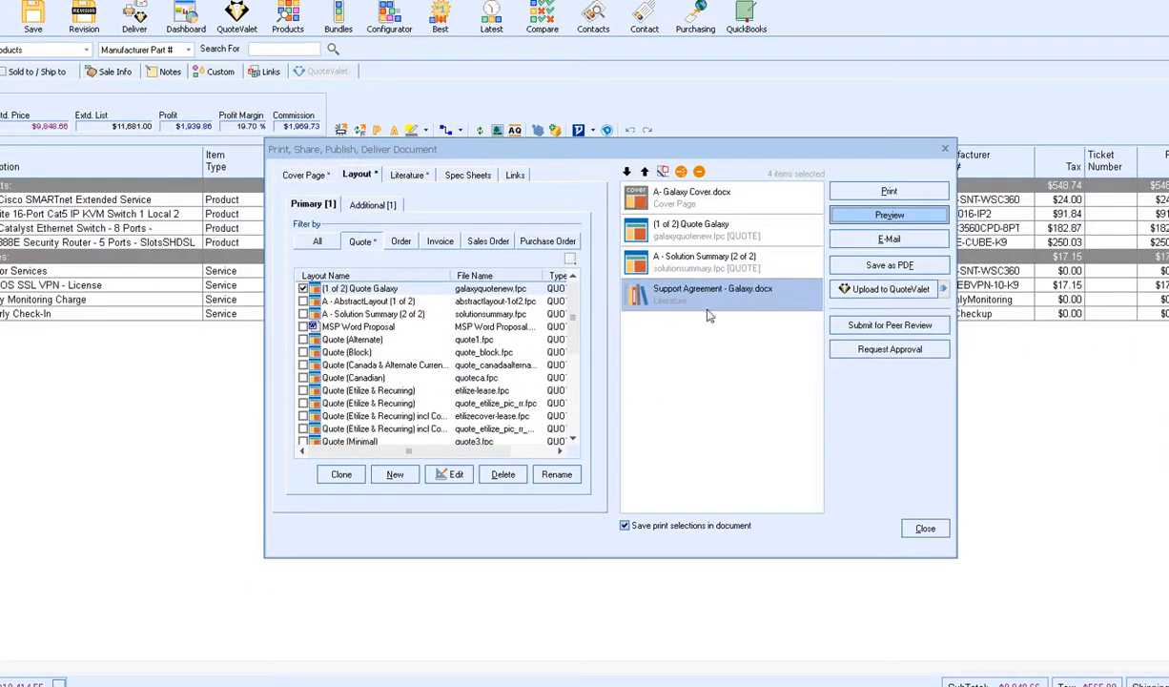
- Upload the assembled proposal to QuoteValet using the *[S]CustomerFacing template
{"action": "left_click", "coordinate": [888, 294]}
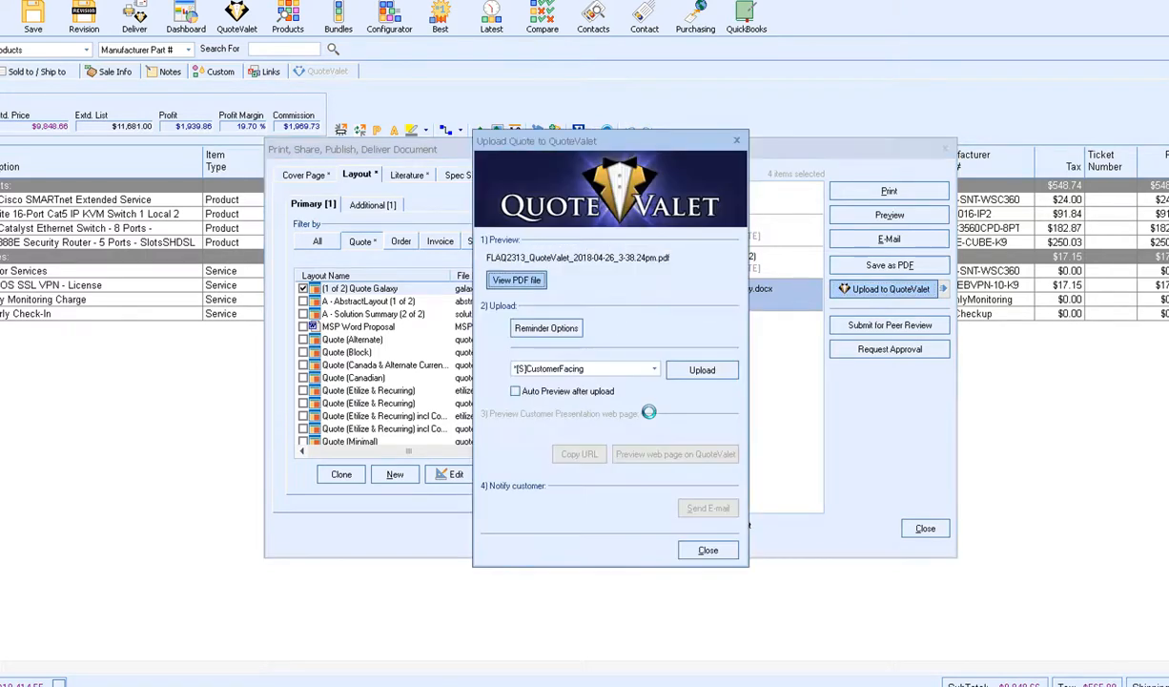
{"action": "left_click", "coordinate": [699, 371]}
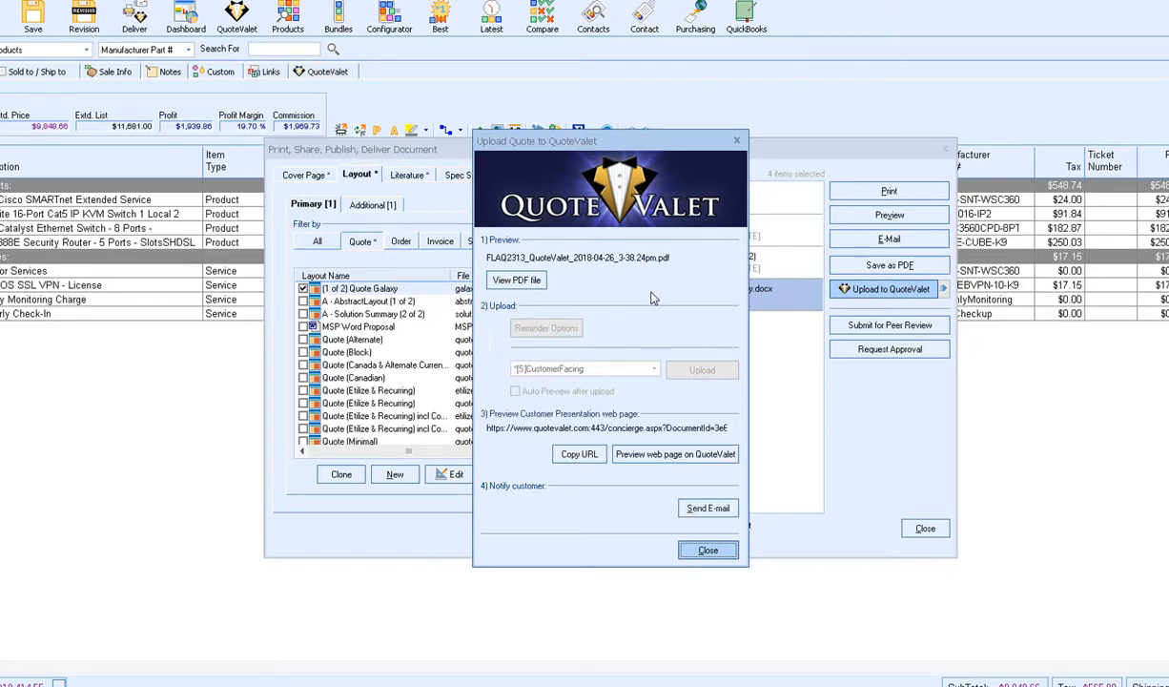
- Preview the quote's QuoteValet web page and examine its PDF link, line items, payment options, acceptance form and question area
{"action": "left_click", "coordinate": [649, 437]}
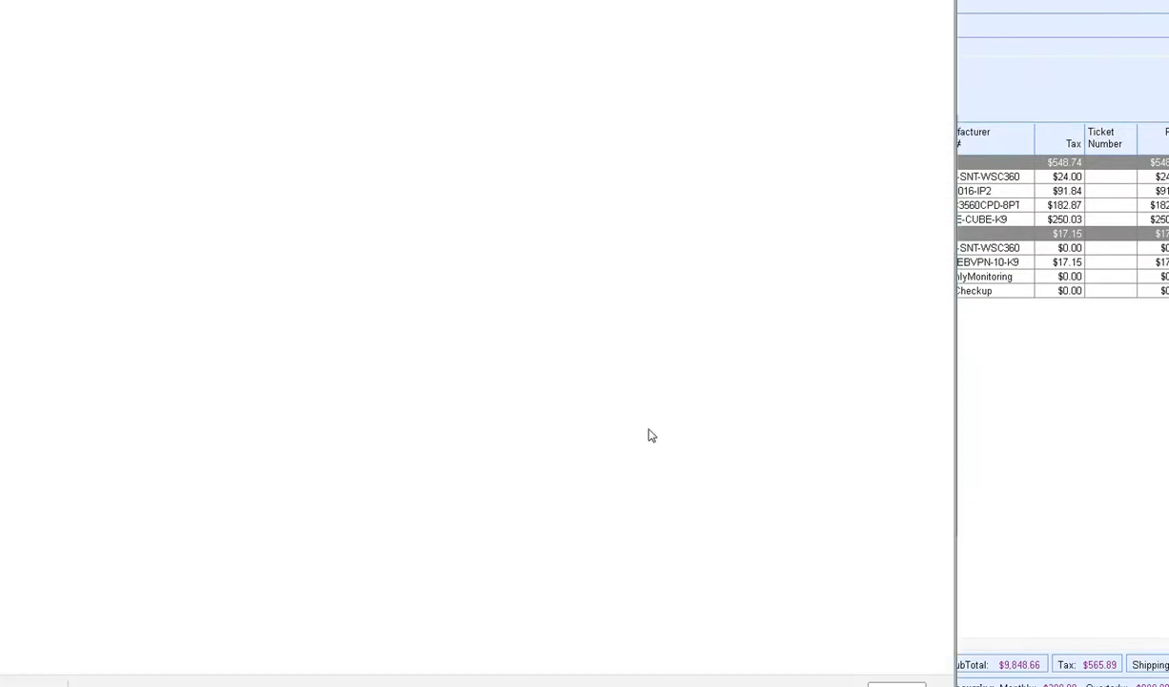
{"action": "scroll", "coordinate": [786, 184], "scroll_direction": "down", "scroll_amount": 1}
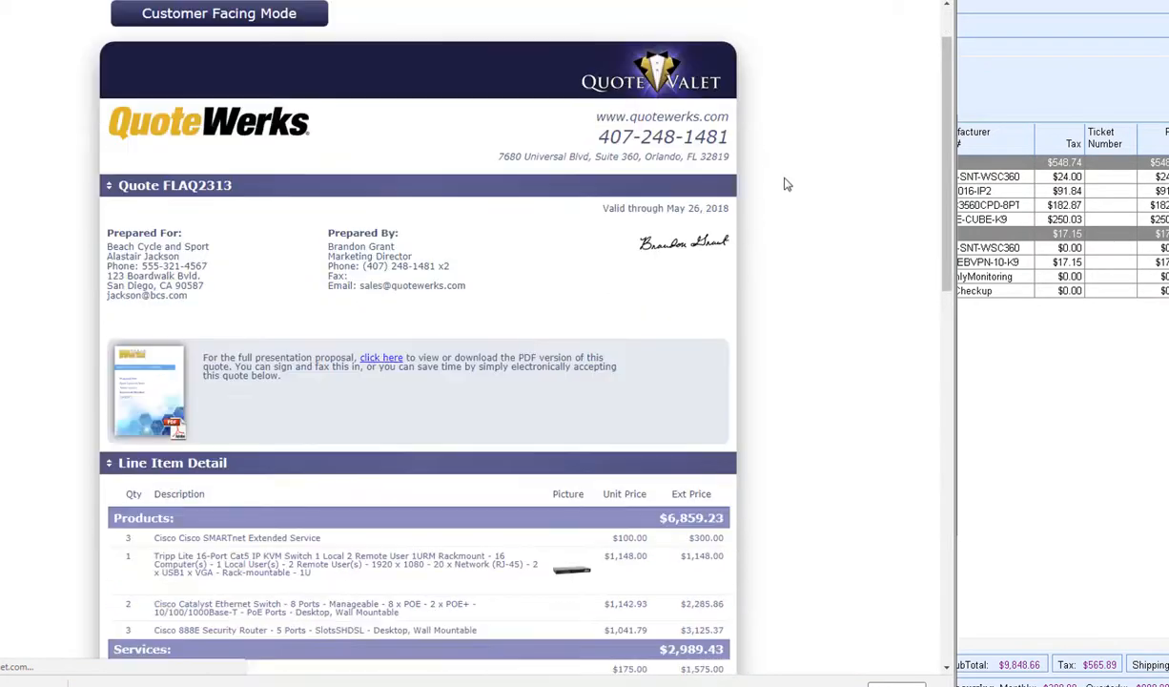
{"action": "scroll", "coordinate": [786, 184], "scroll_direction": "down", "scroll_amount": 4}
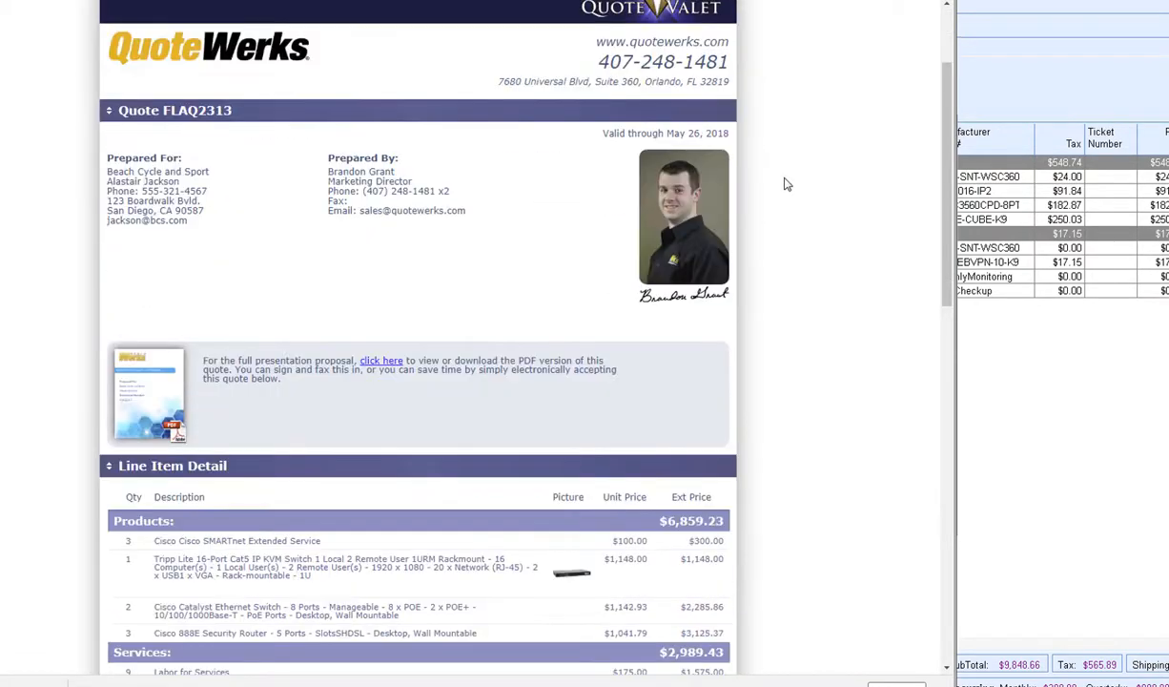
{"action": "scroll", "coordinate": [786, 184], "scroll_direction": "down", "scroll_amount": 8}
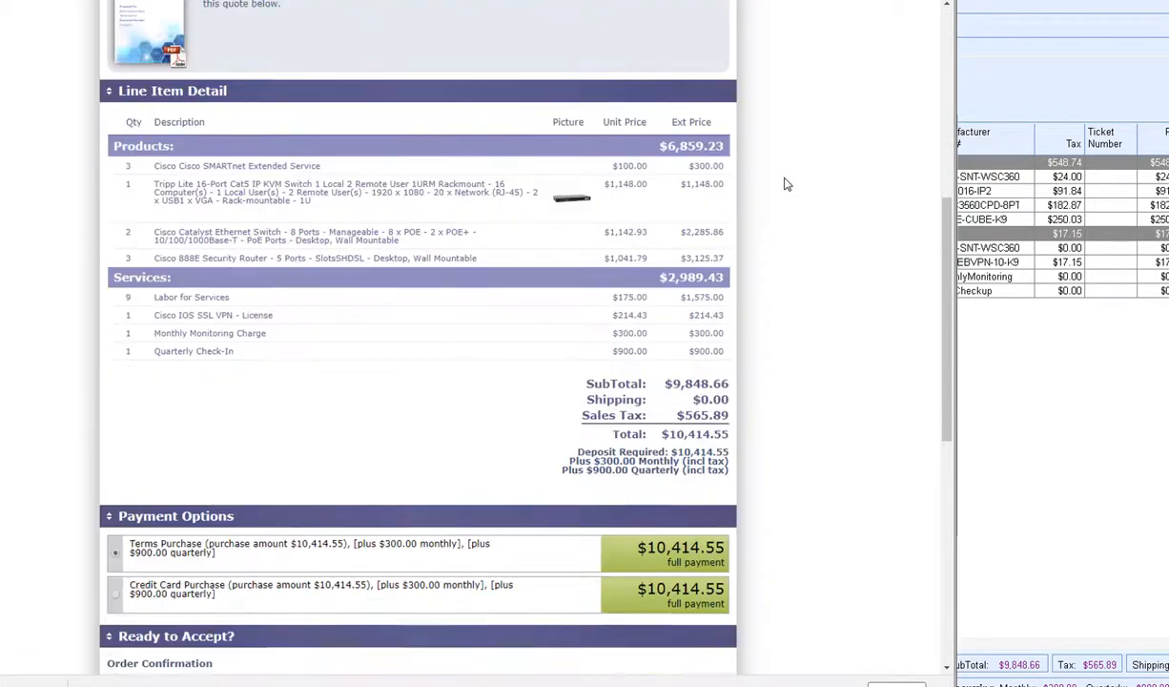
{"action": "scroll", "coordinate": [787, 184], "scroll_direction": "down", "scroll_amount": 2}
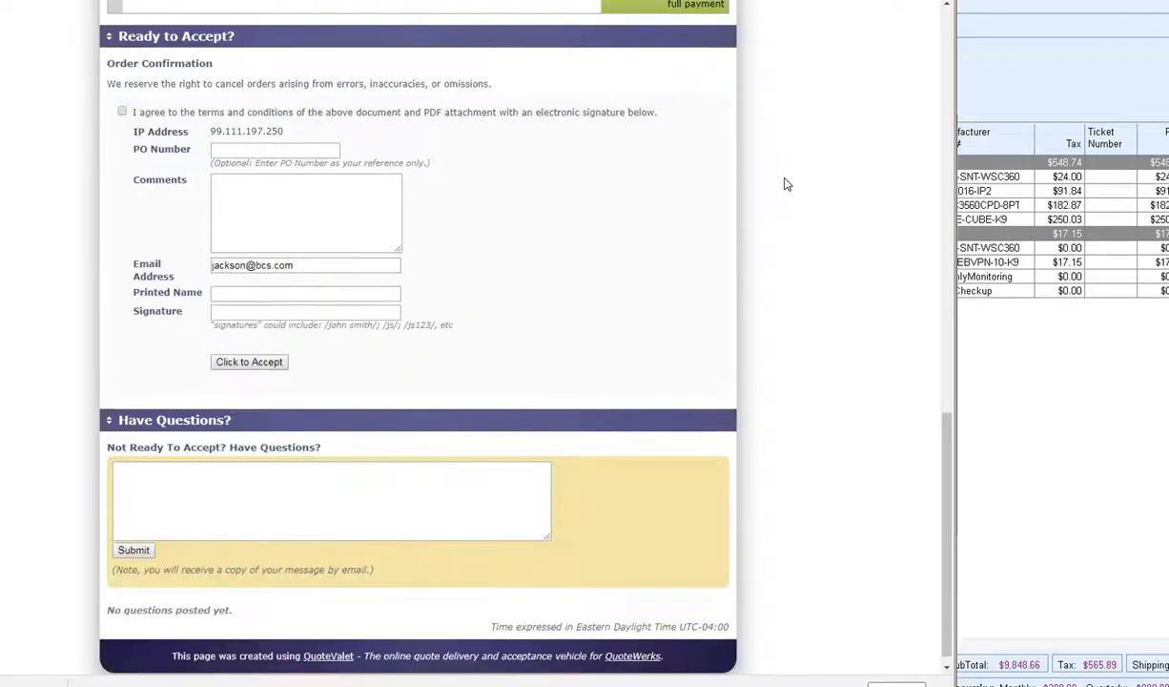
{"action": "scroll", "coordinate": [783, 184], "scroll_direction": "up", "scroll_amount": 8}
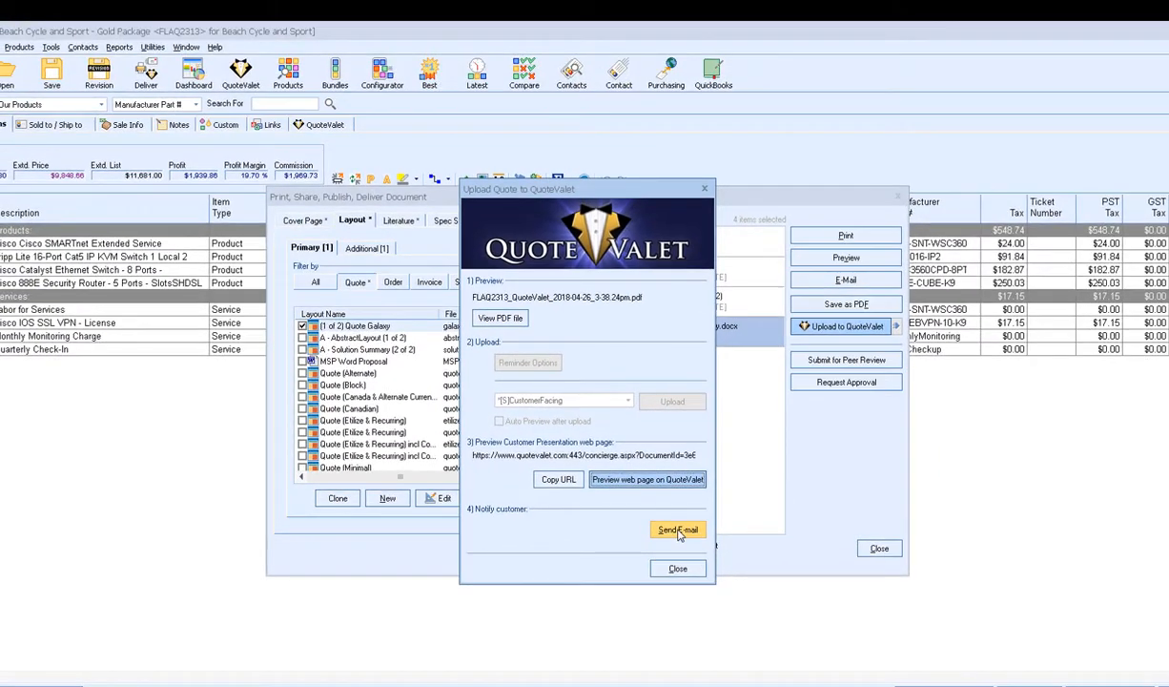
- Open the customer notification e-mail, check its attachment list and quote link, and leave the delivery options without sending
{"action": "left_click", "coordinate": [677, 530]}
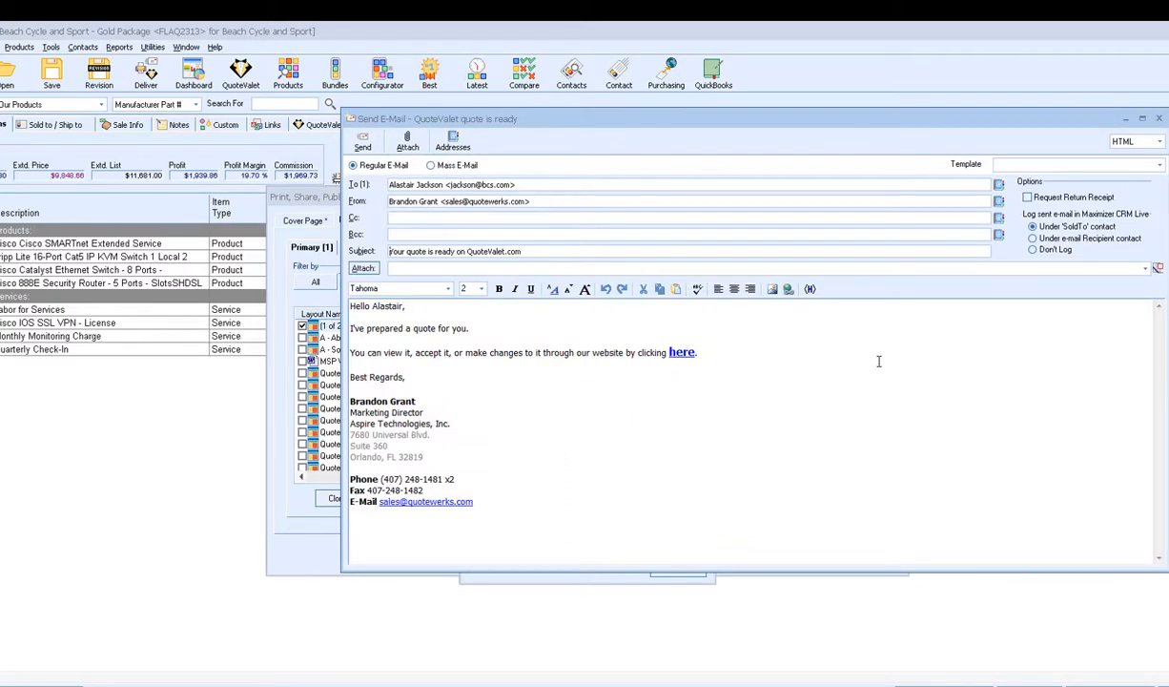
{"action": "left_click", "coordinate": [1145, 270]}
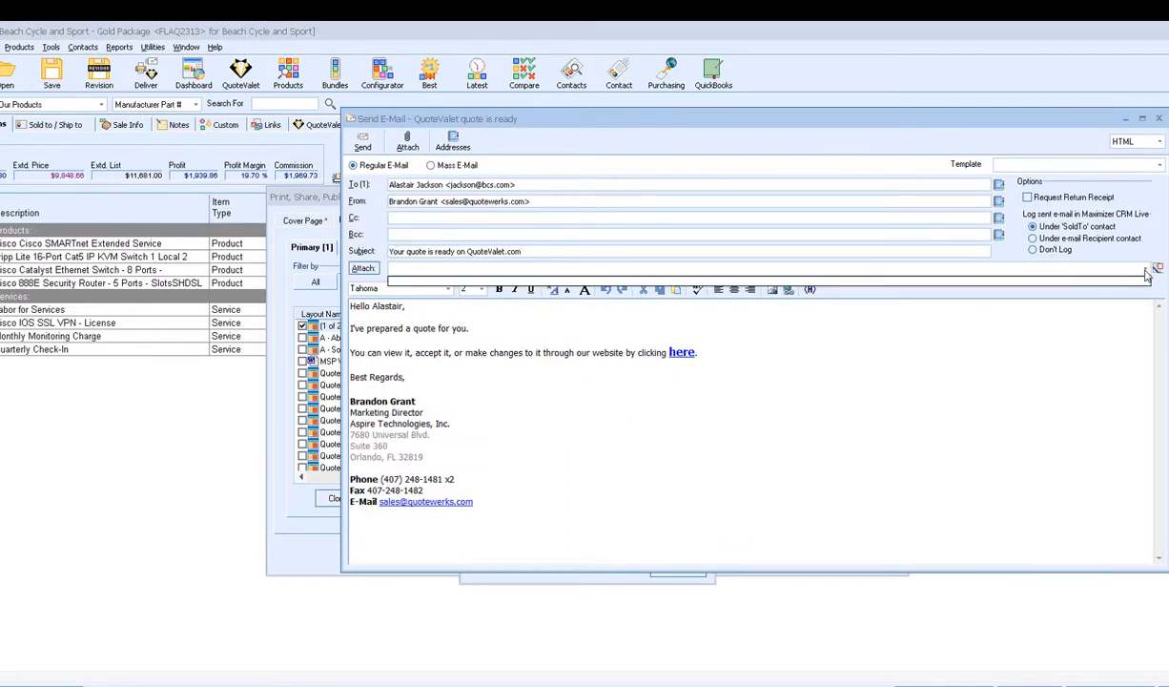
{"action": "left_click", "coordinate": [1147, 275]}
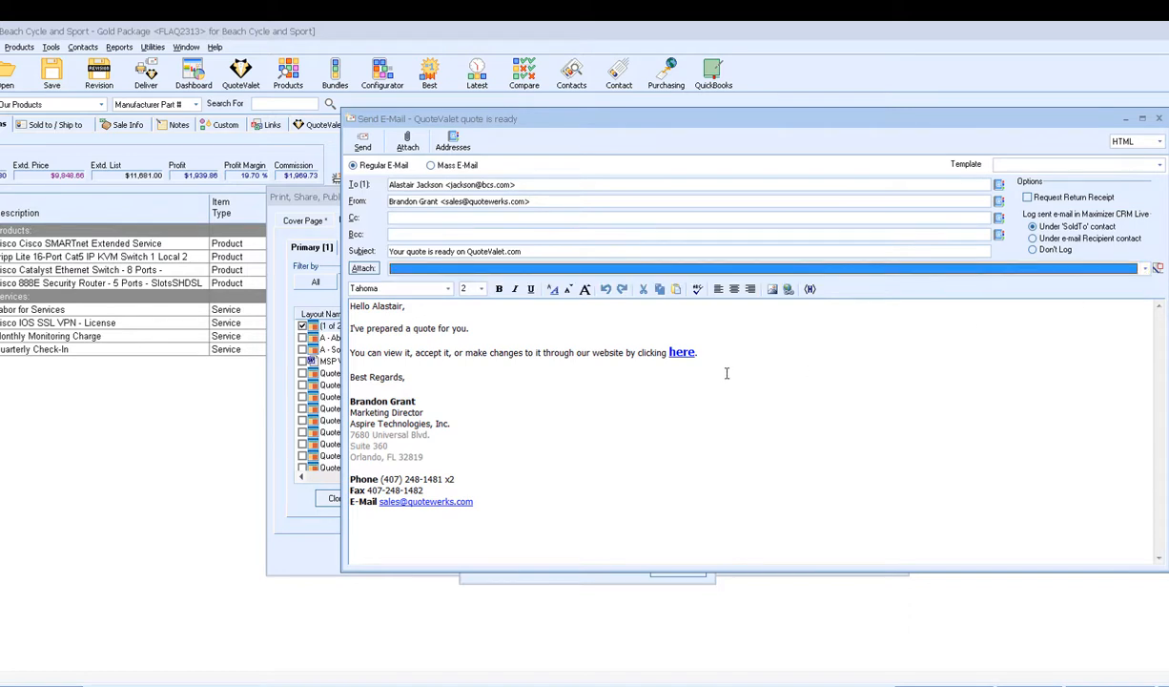
{"action": "double_click", "coordinate": [672, 352]}
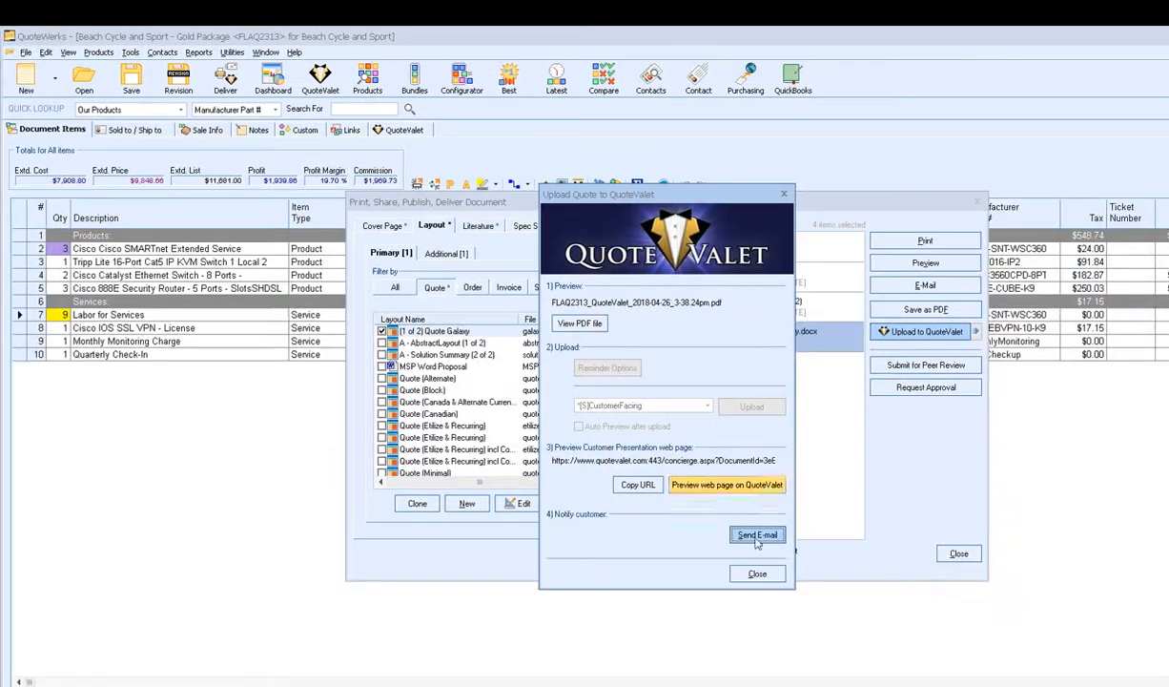
{"action": "left_click", "coordinate": [757, 574]}
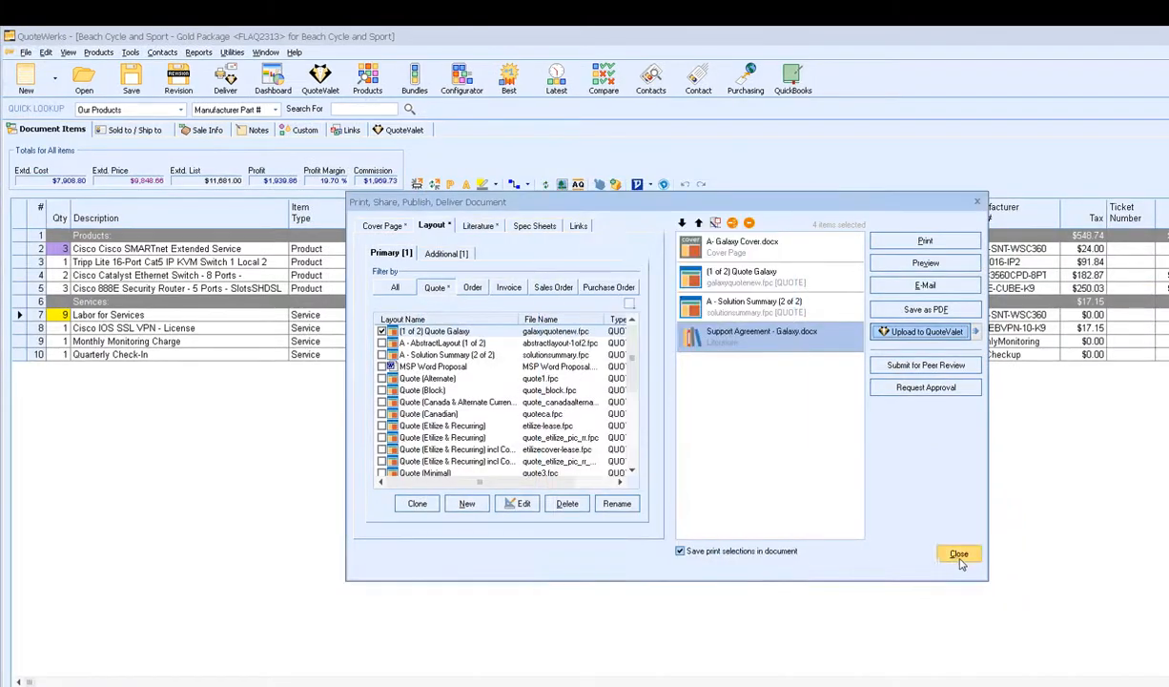
{"action": "left_click", "coordinate": [958, 553]}
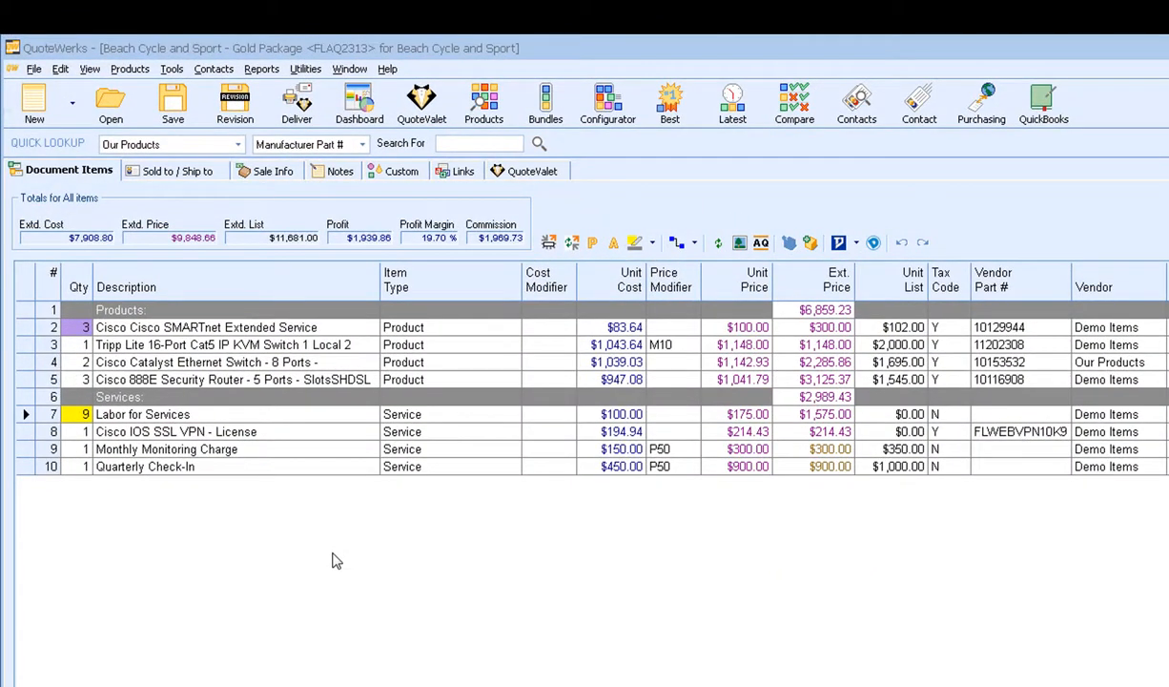
- Set the quantity of the Tripp Lite 16-Port KVM Switch to 3 and the Cisco Catalyst Ethernet Switch to 1
{"action": "left_click", "coordinate": [71, 345]}
{"action": "key", "text": "BackSpace"}
{"action": "type", "text": "3"}
{"action": "left_click", "coordinate": [91, 361]}
{"action": "key", "text": "BackSpace"}
{"action": "type", "text": "1"}
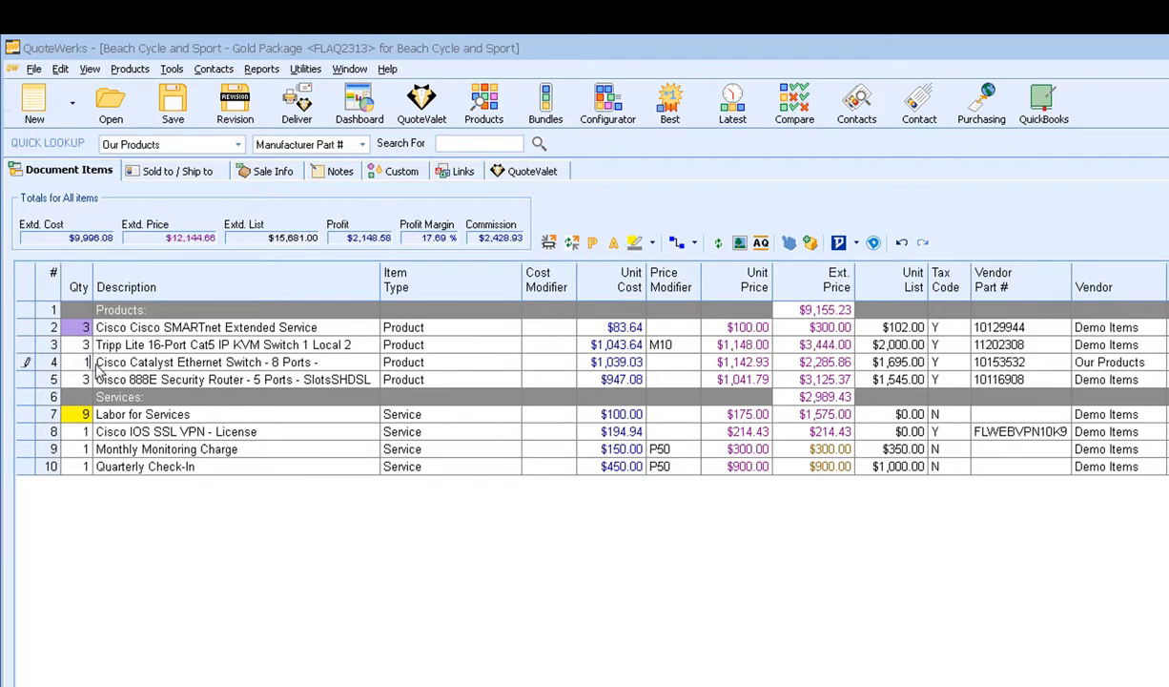
- Set the quantity of the Cisco IOS SSL VPN - License item to 4
{"action": "left_click", "coordinate": [82, 448]}
{"action": "left_click", "coordinate": [84, 431]}
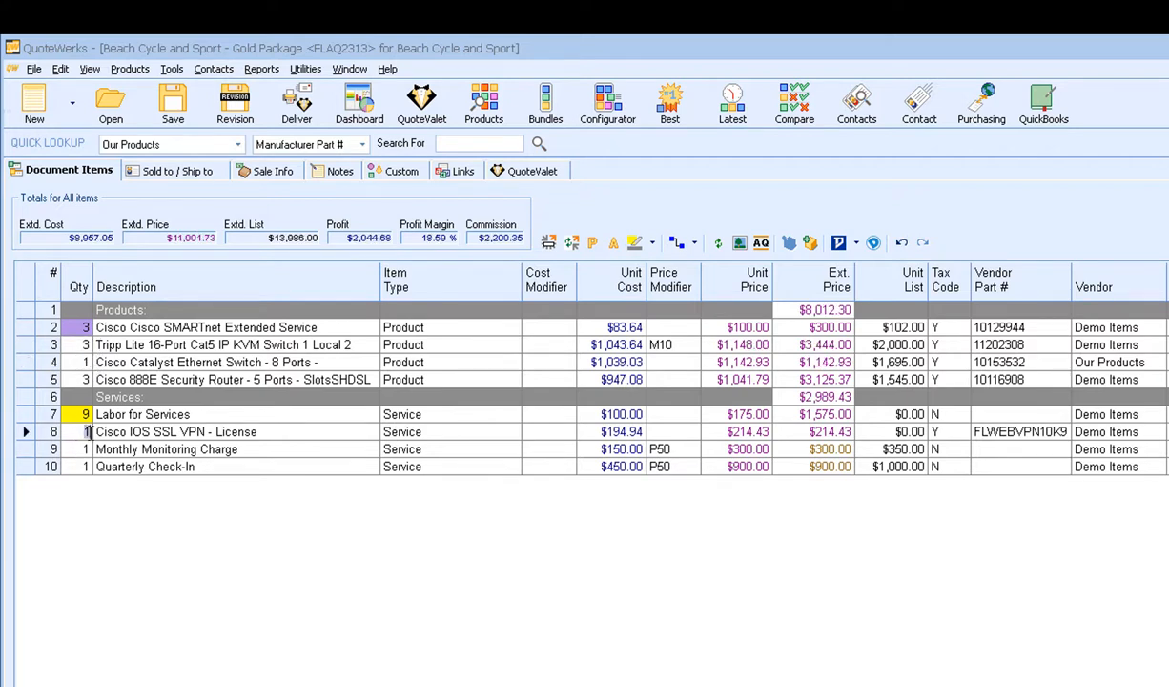
{"action": "key", "text": "BackSpace"}
{"action": "type", "text": "4"}
{"action": "left_click", "coordinate": [149, 431]}
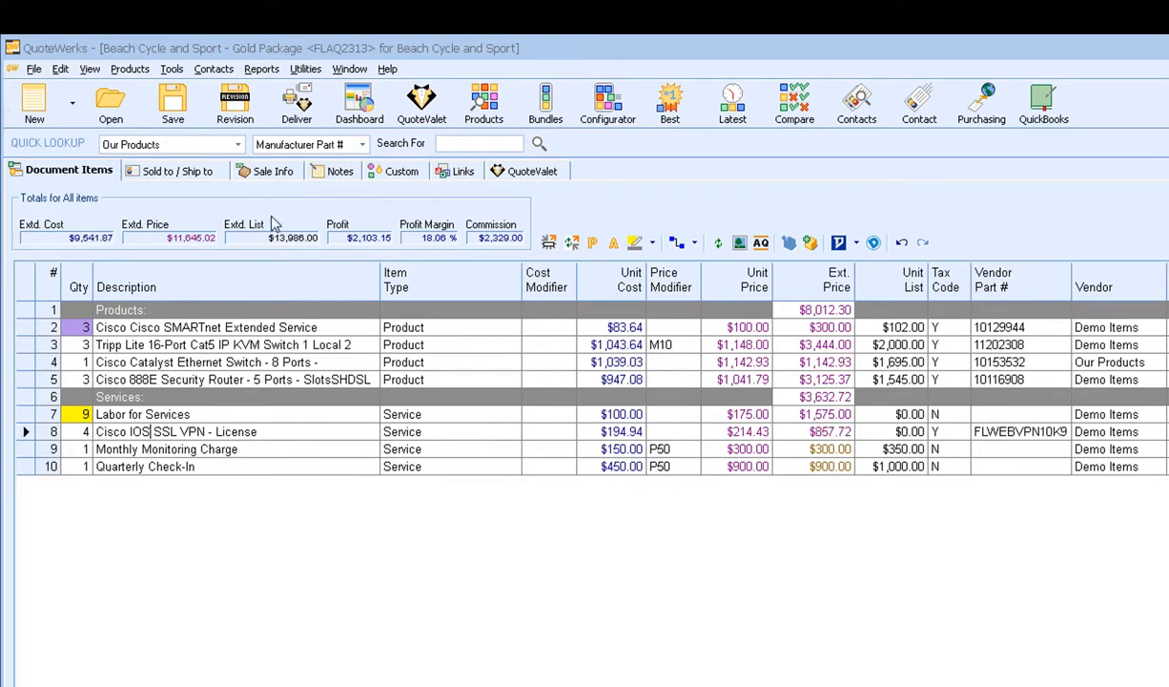
- Save the changed quote as a revision with the option to delete the previous revision selected
{"action": "left_click", "coordinate": [234, 103]}
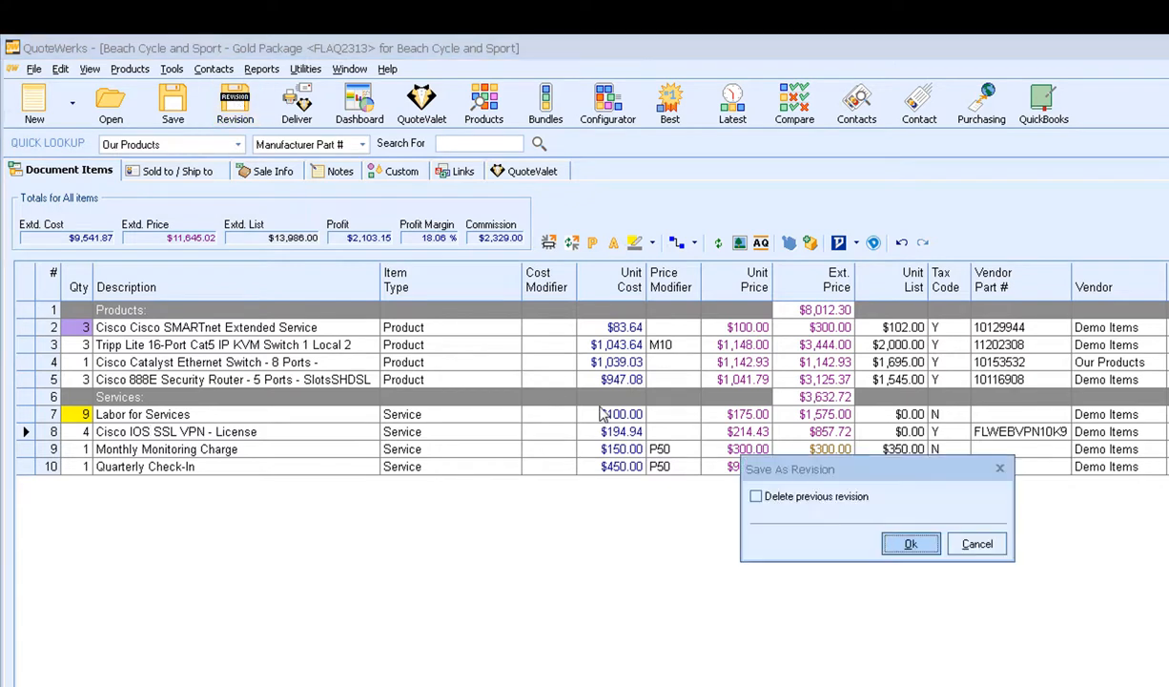
{"action": "left_click", "coordinate": [755, 496]}
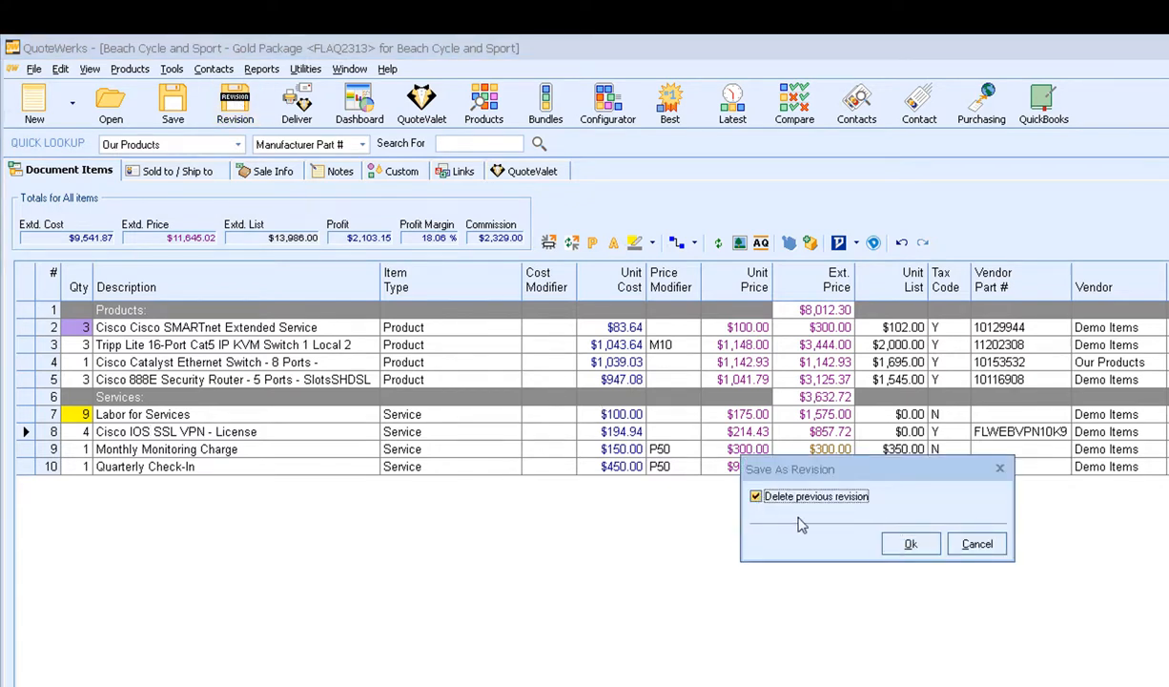
{"action": "left_click", "coordinate": [910, 544]}
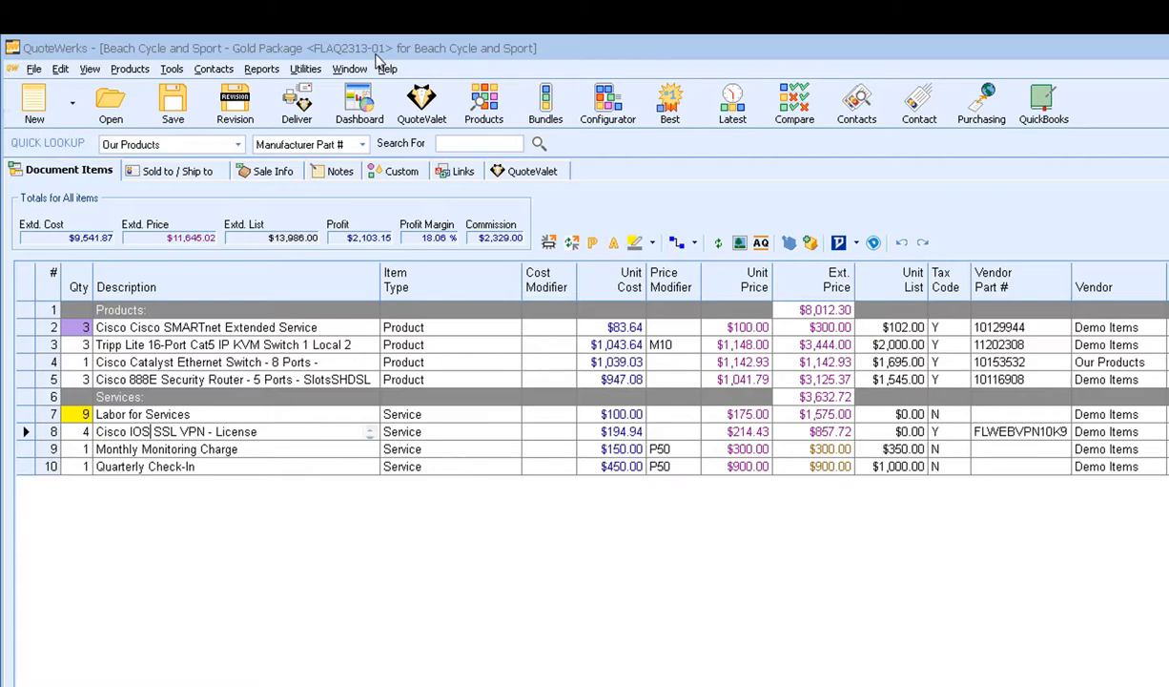
- Start the QuoteValet re-upload with the approval requirement overridden, saving the quote and updating its linked Maximizer document and opportunity
{"action": "left_click", "coordinate": [296, 103]}
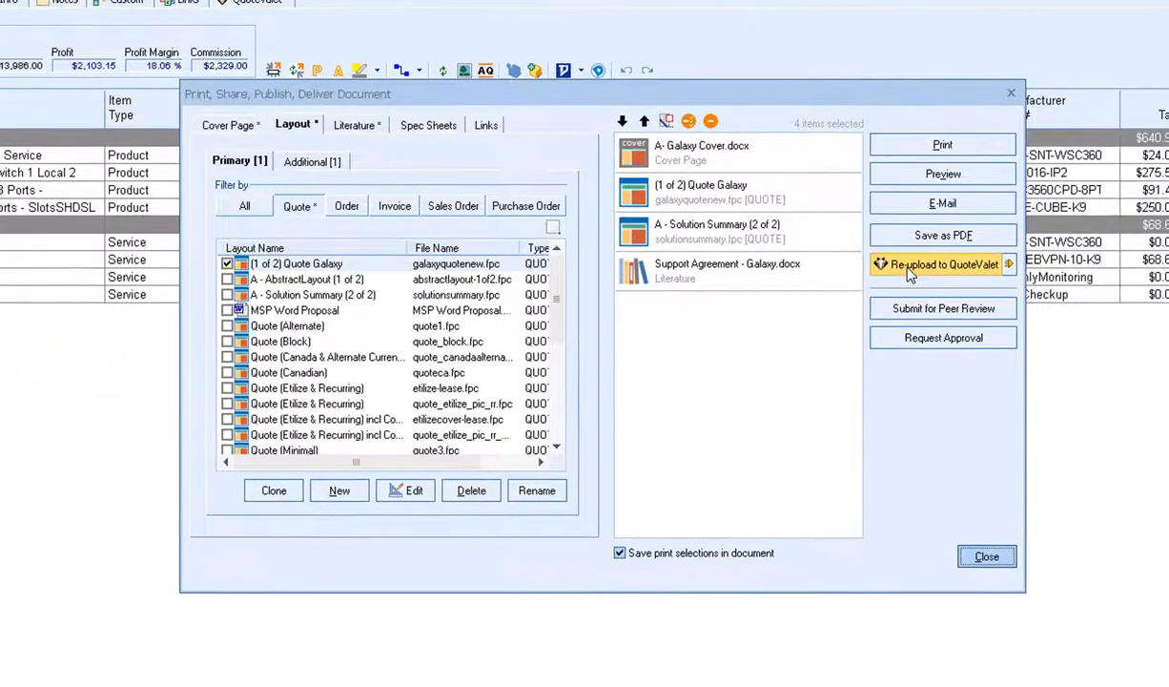
{"action": "left_click", "coordinate": [1087, 370]}
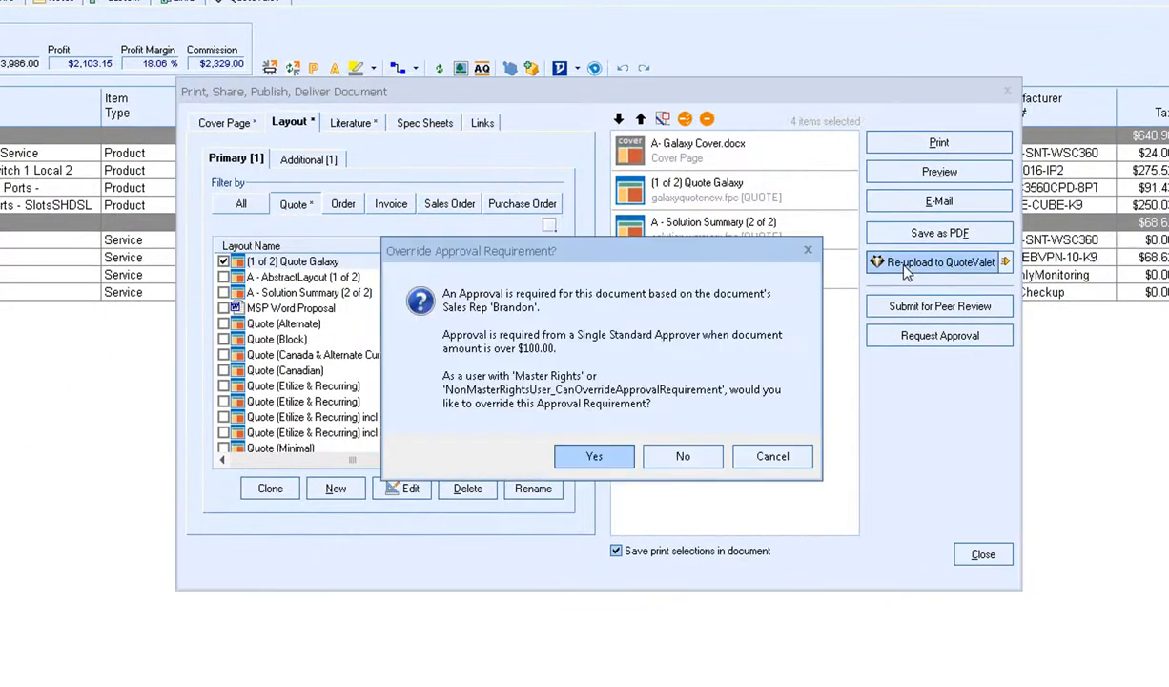
{"action": "left_click", "coordinate": [598, 454]}
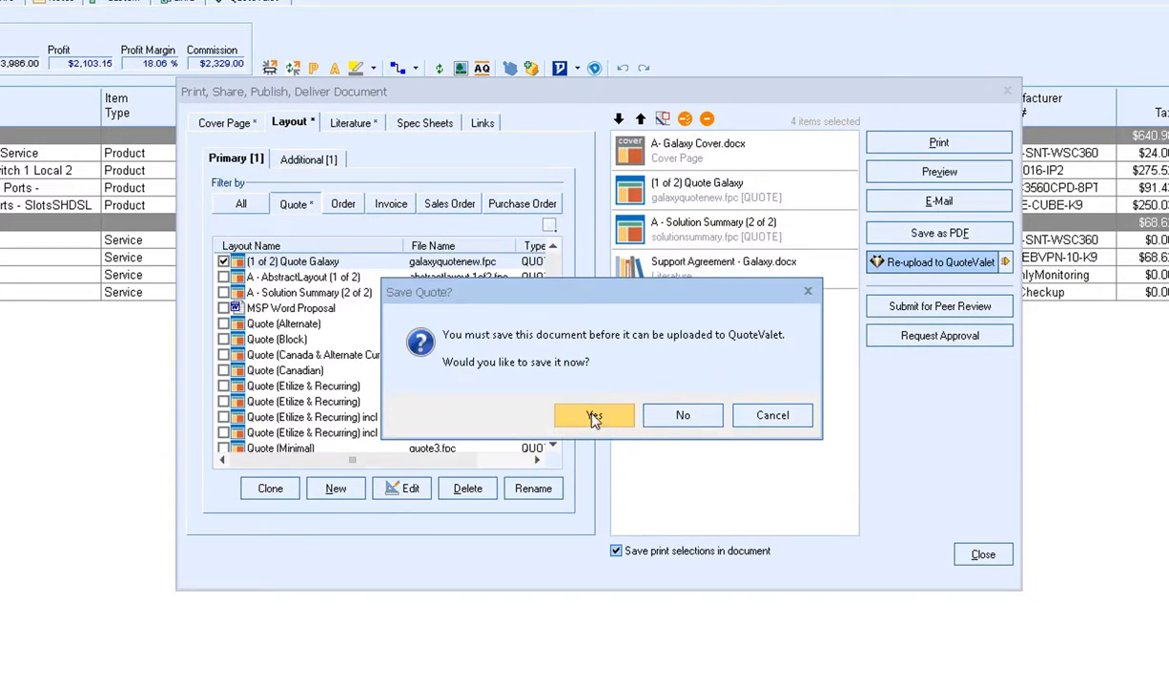
{"action": "left_click", "coordinate": [593, 417]}
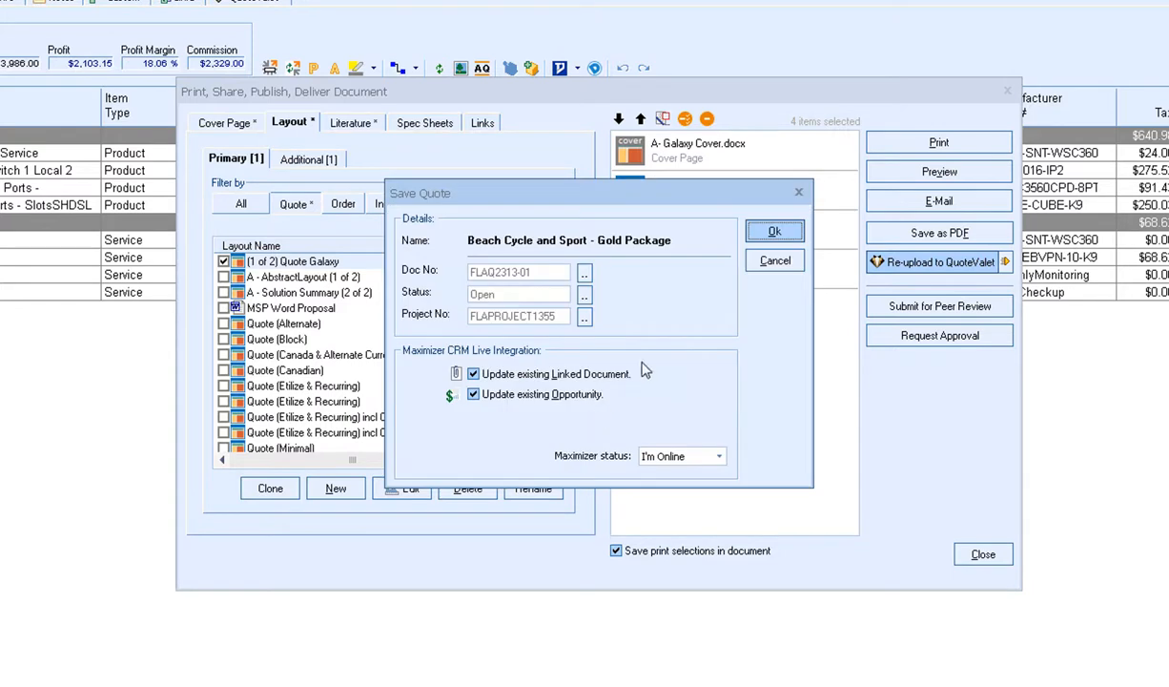
{"action": "left_click", "coordinate": [774, 231]}
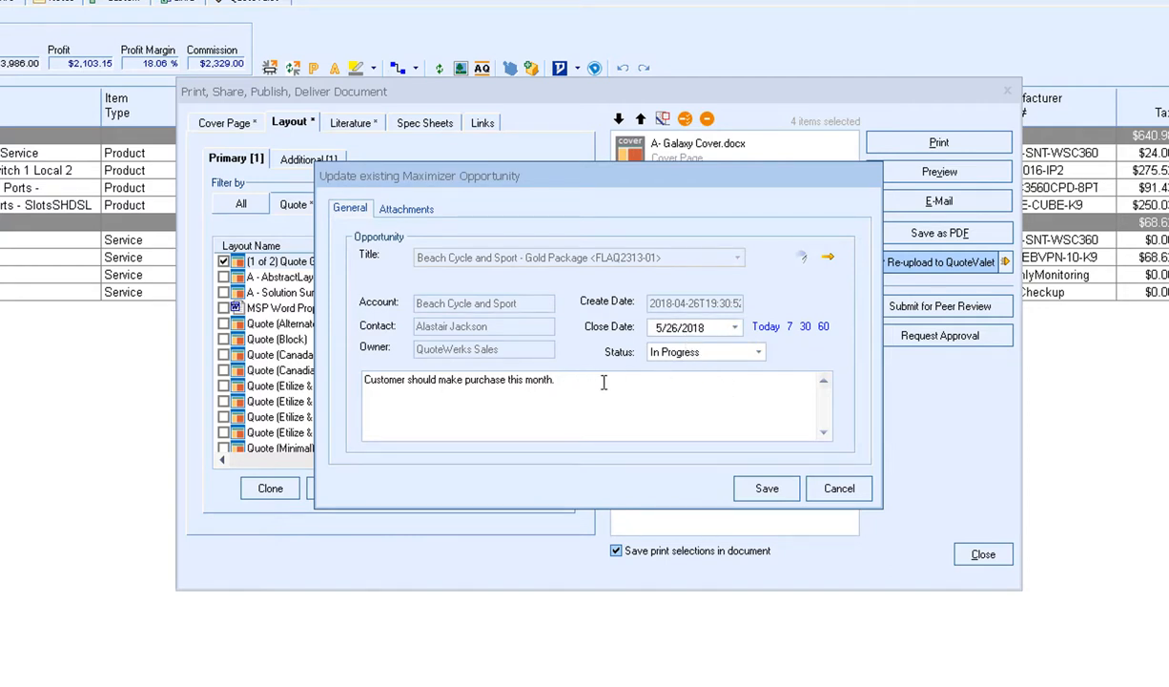
{"action": "left_click", "coordinate": [785, 496]}
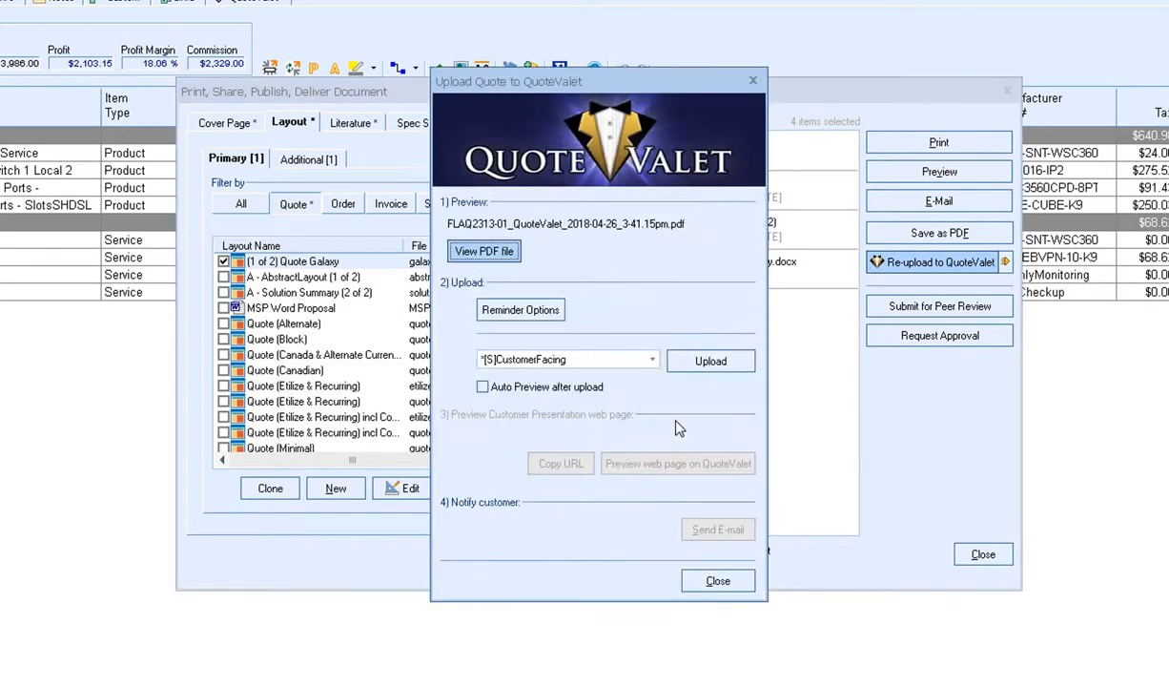
- Upload the revised quote to QuoteValet with the *[S]CustomerFacing template and leave the delivery options
{"action": "left_click", "coordinate": [710, 361]}
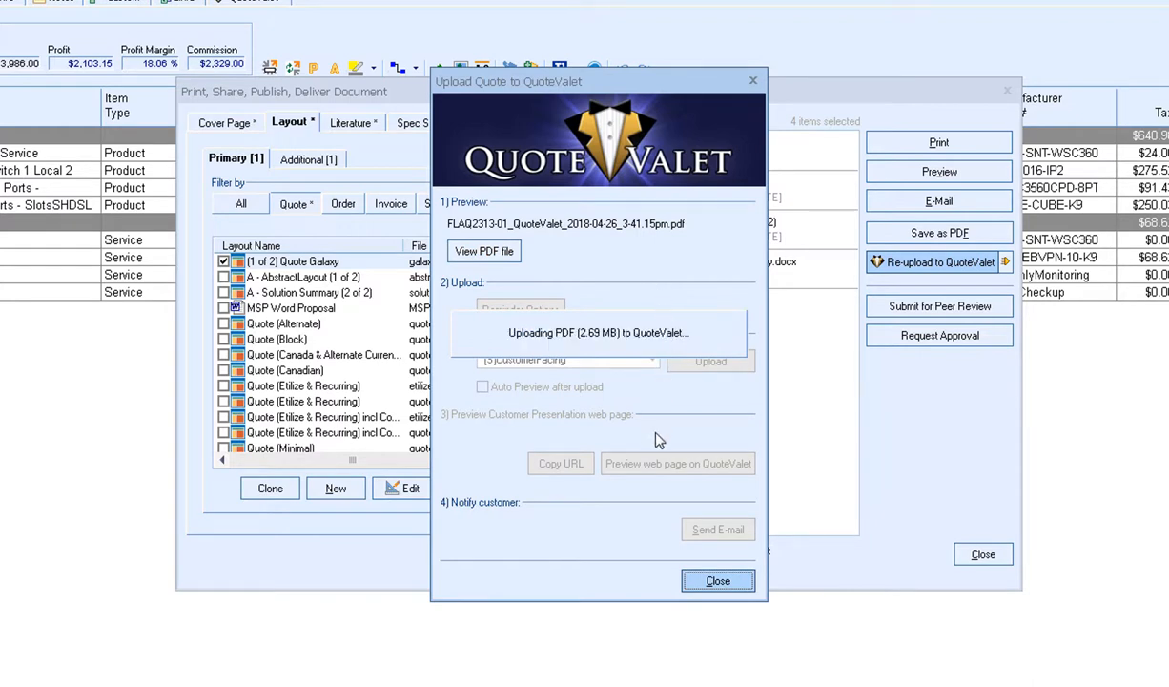
{"action": "left_click", "coordinate": [706, 583]}
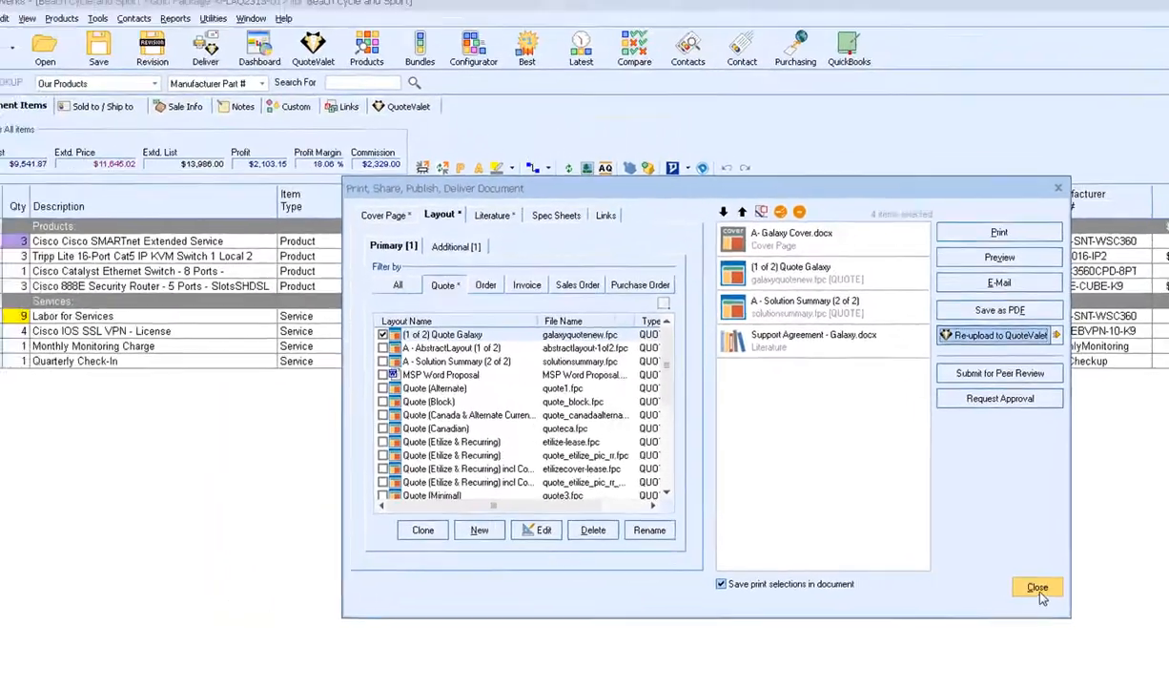
{"action": "left_click", "coordinate": [983, 554]}
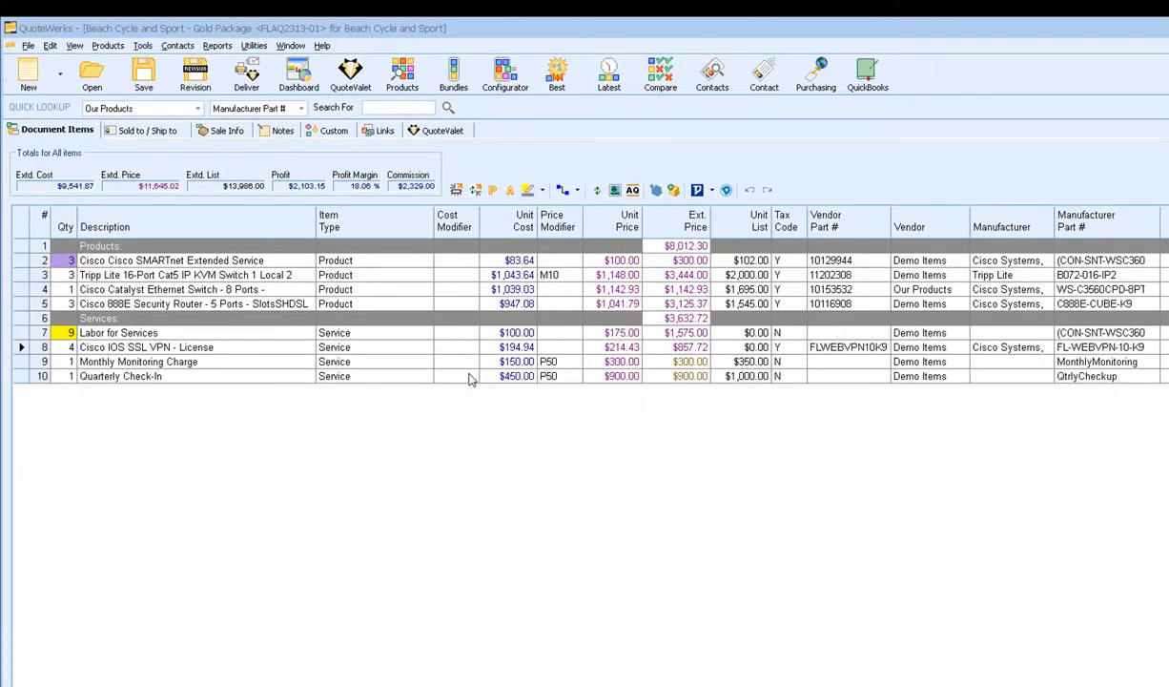
- Convert the quote to an order, overriding the approval requirement, and save the linked Maximizer opportunity as Won
{"action": "left_click", "coordinate": [29, 46]}
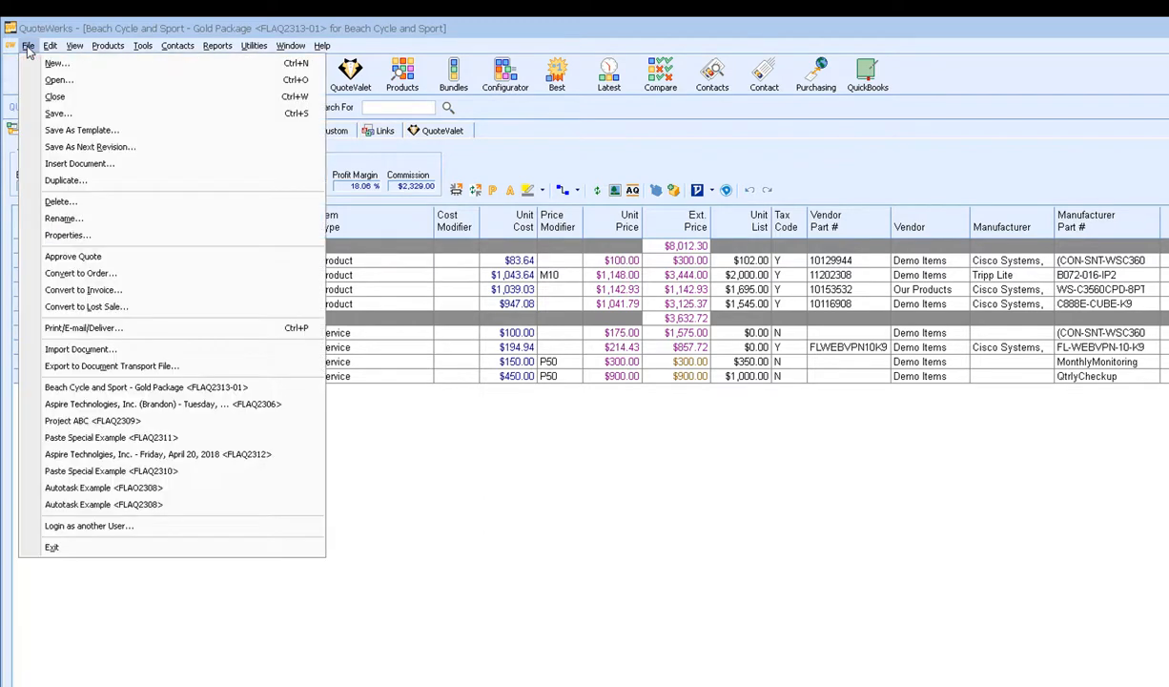
{"action": "left_click", "coordinate": [211, 276]}
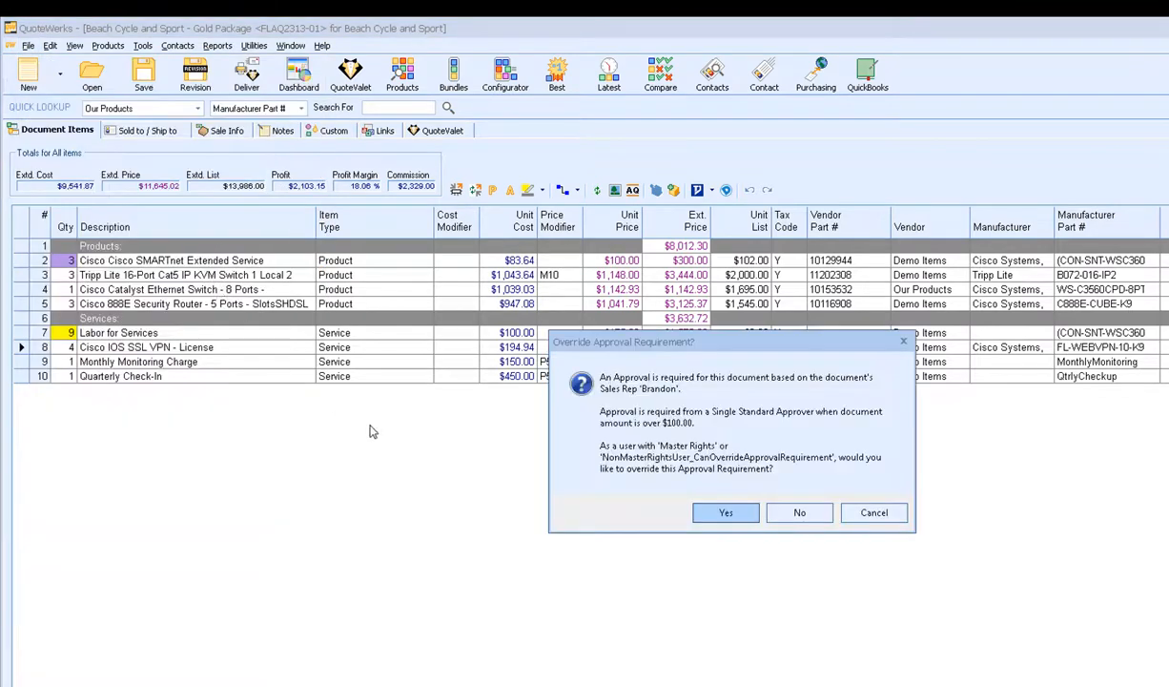
{"action": "left_click", "coordinate": [684, 493]}
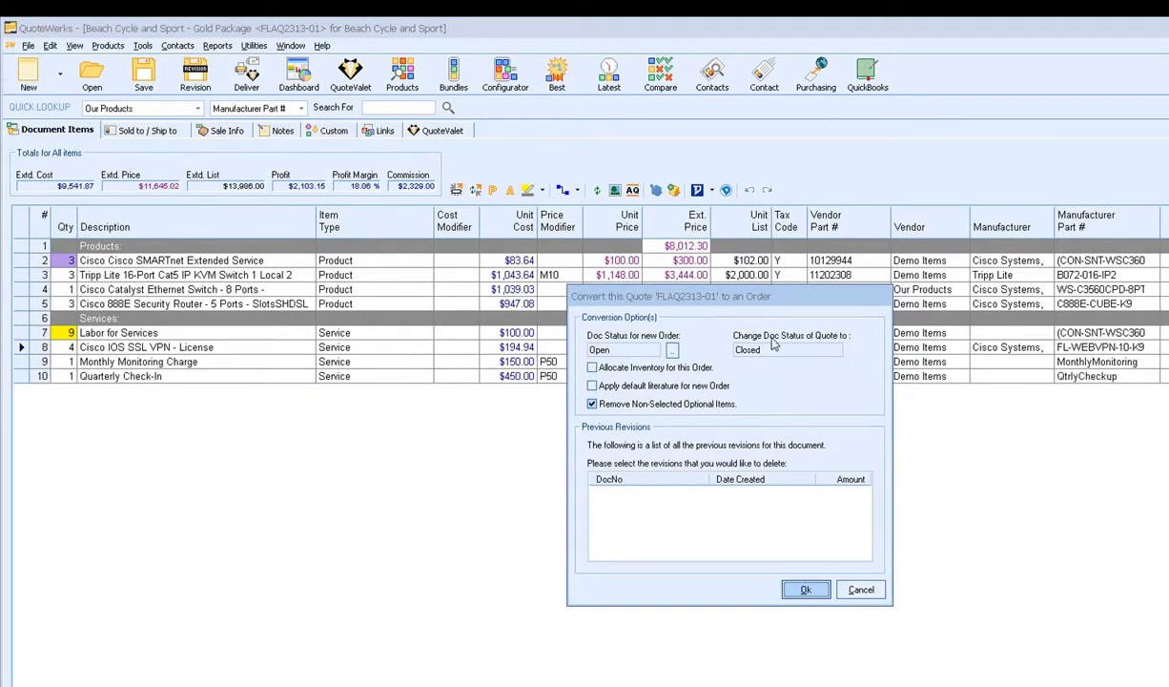
{"action": "left_click", "coordinate": [807, 589]}
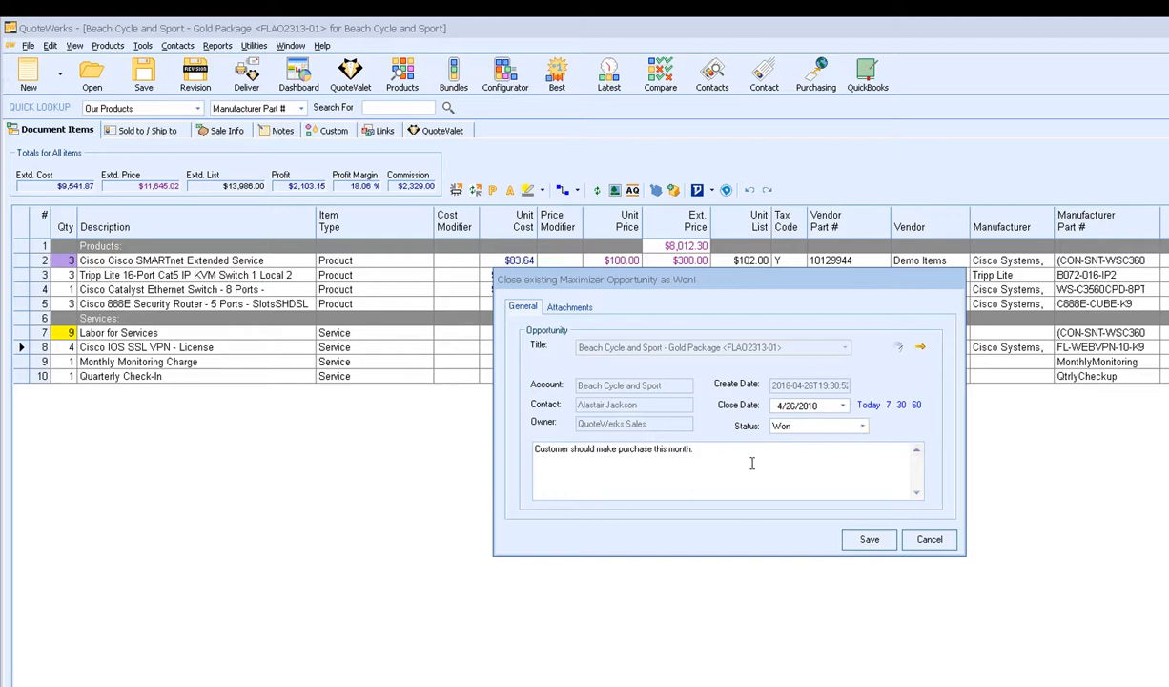
{"action": "left_click", "coordinate": [866, 541]}
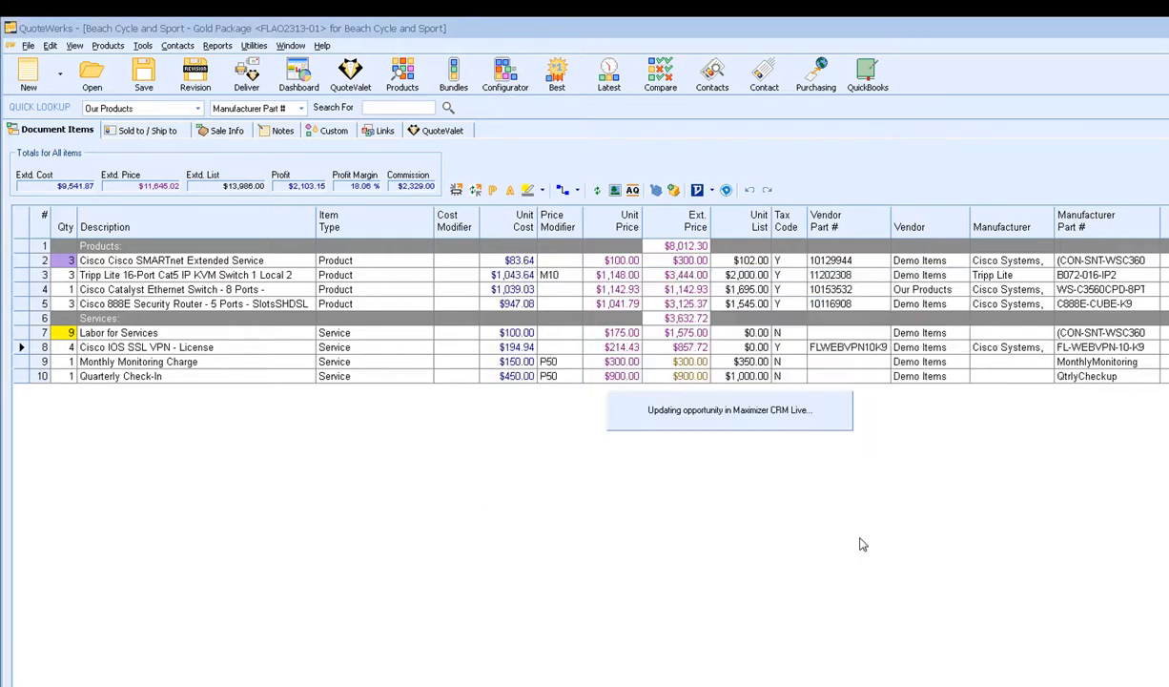